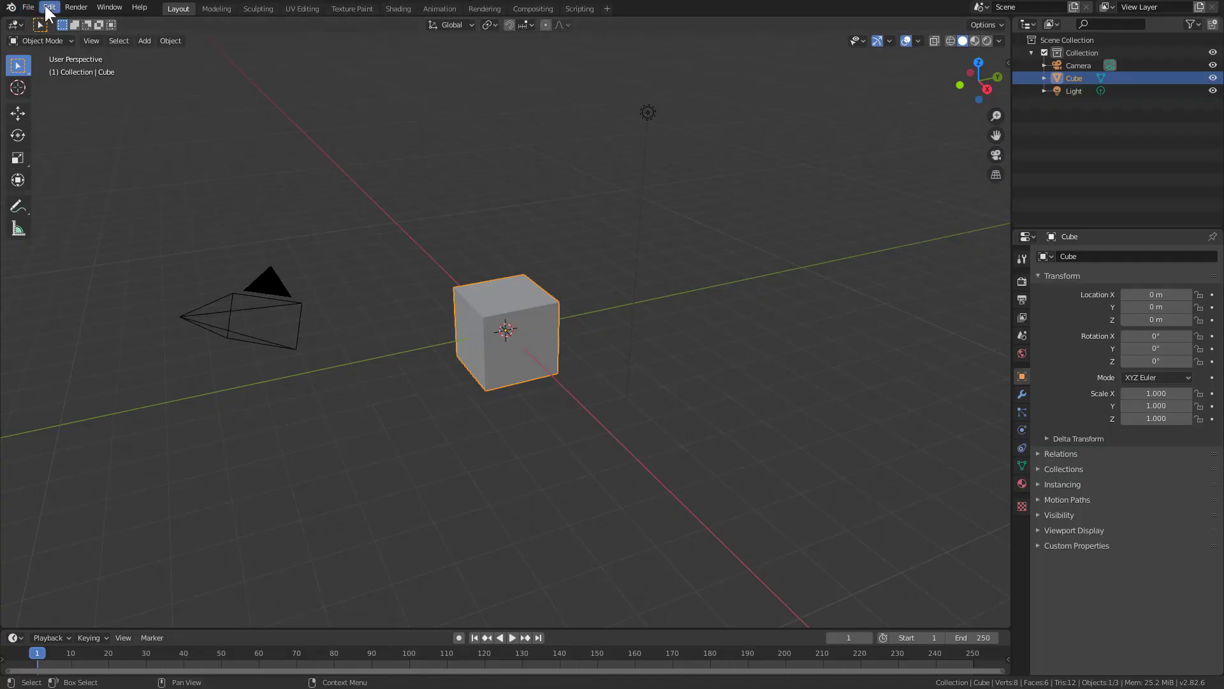
Install and enable the Hard Ops add-on from "(2.8) HOps 00984_Thulium_5.zip" in the D:\_tools\ folder
left_click(48, 8)
left_click(109, 190)
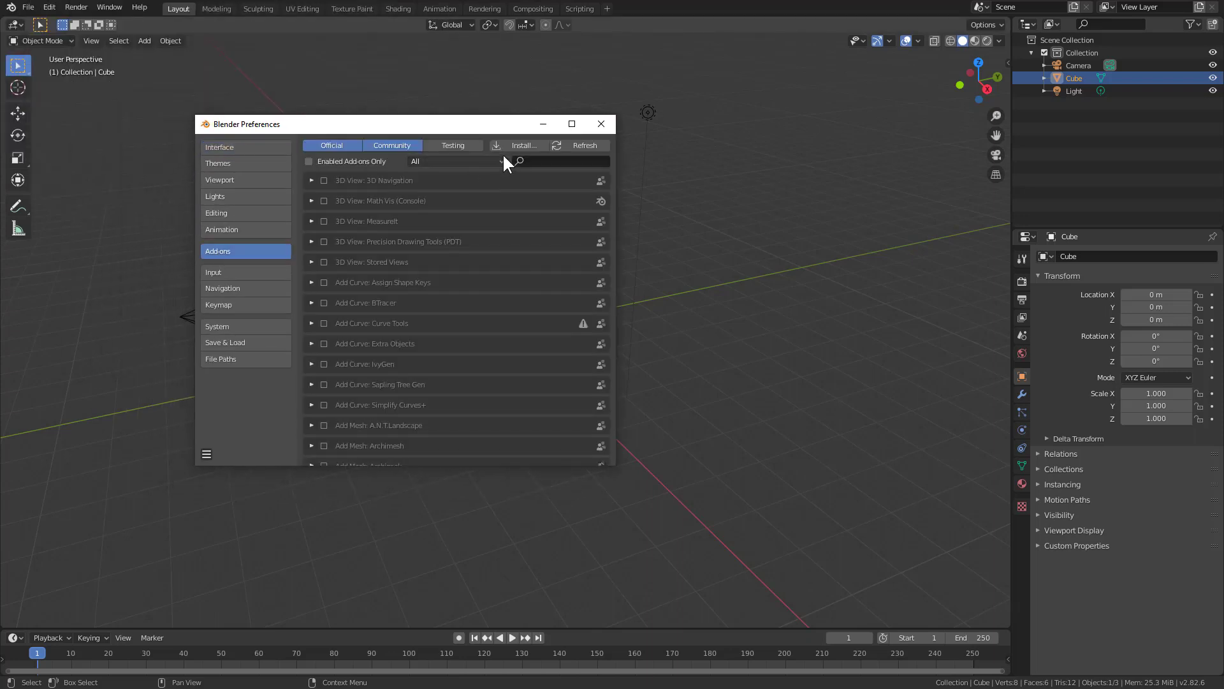
left_click(515, 147)
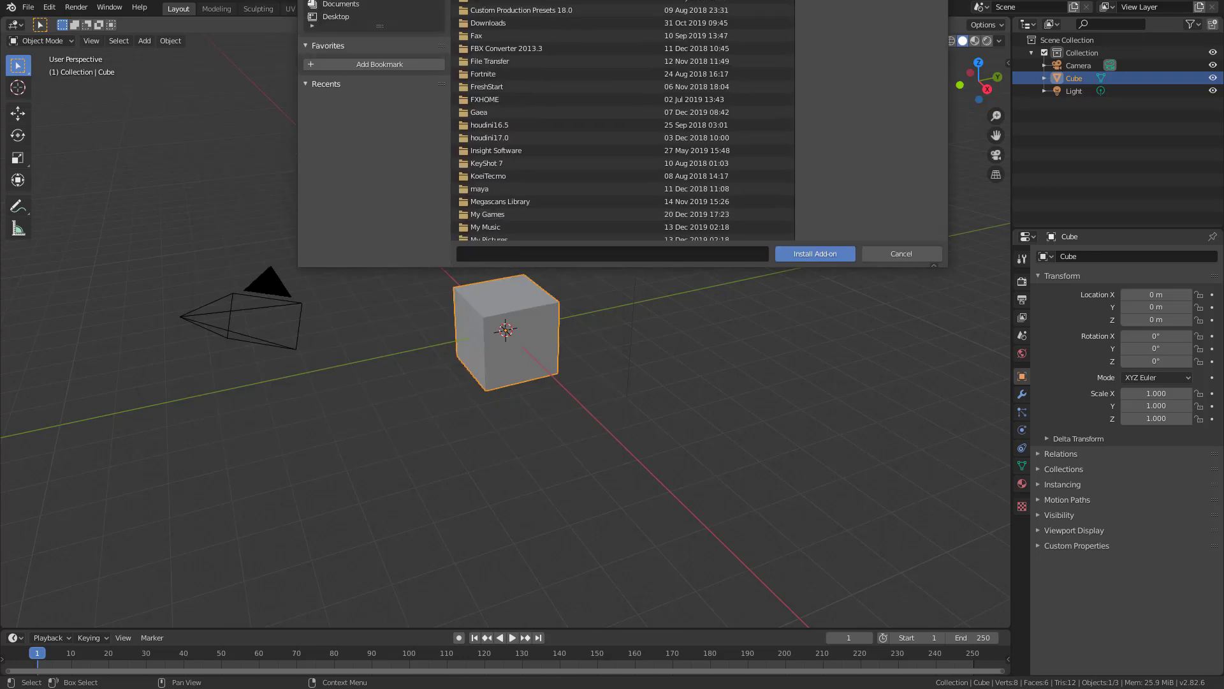
left_click(612, 35)
type("D:\\_tools\\")
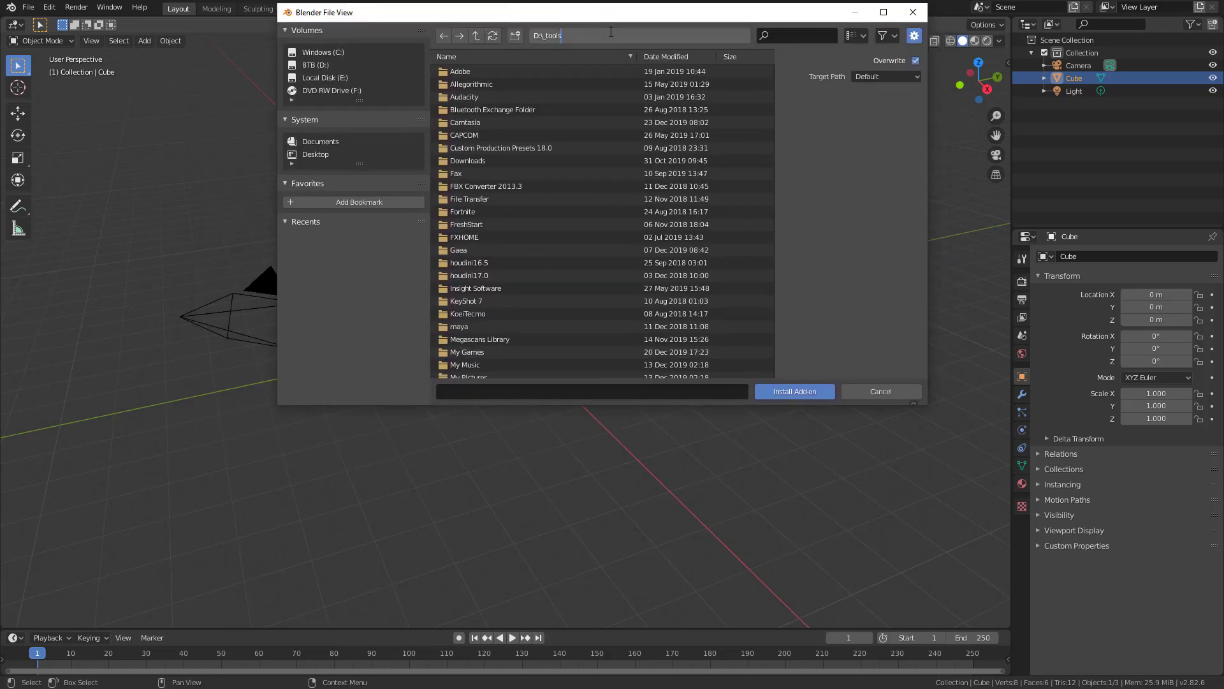
key("Return")
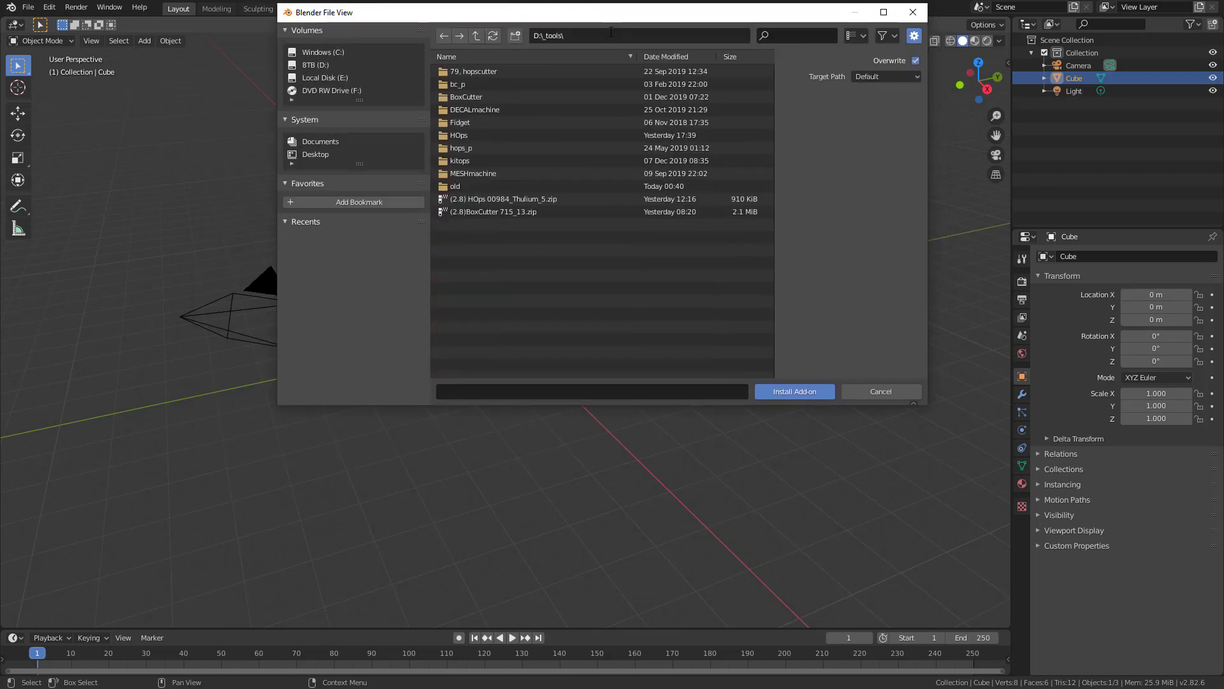
left_click(542, 198)
left_click(782, 391)
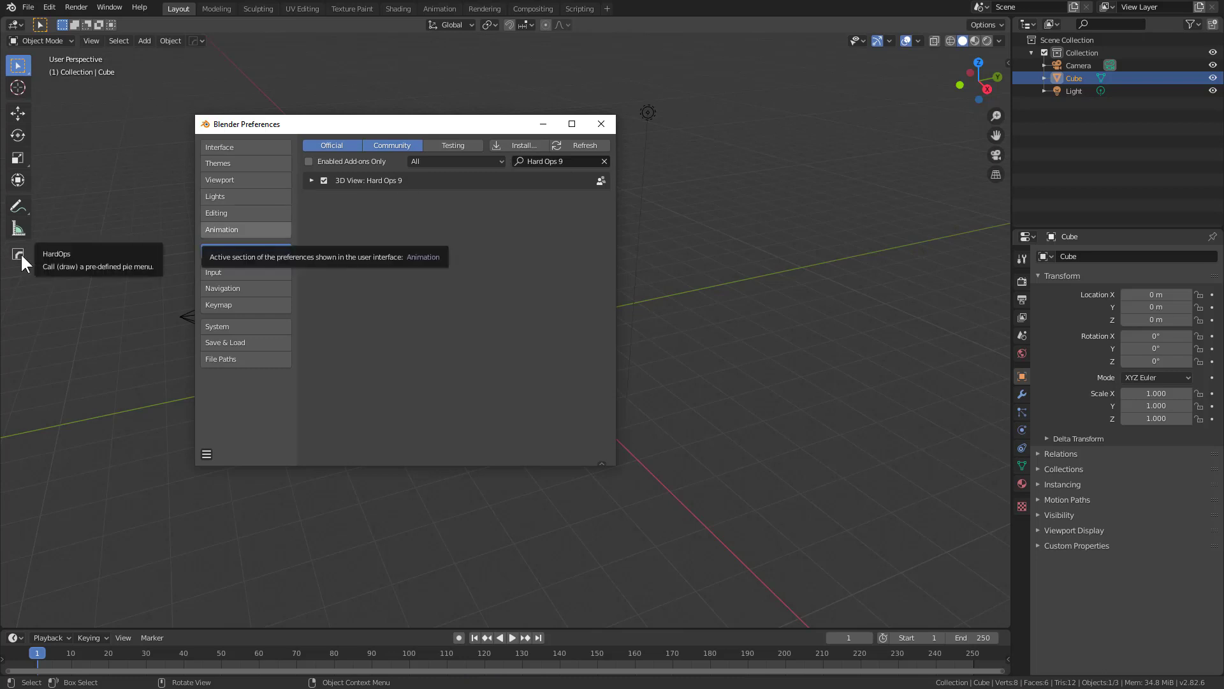
Install and enable the BoxCutter add-on from "(2.8)BoxCutter 715_13.zip" in the same folder
left_click(527, 142)
left_click(522, 13)
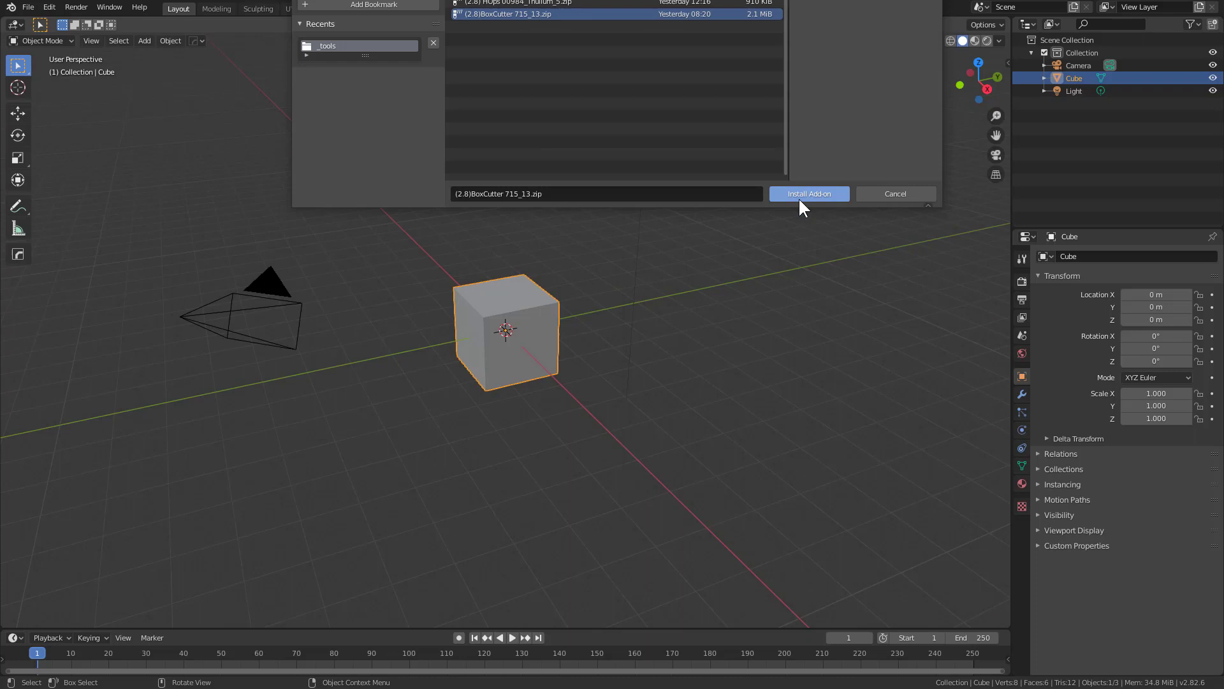
left_click(802, 194)
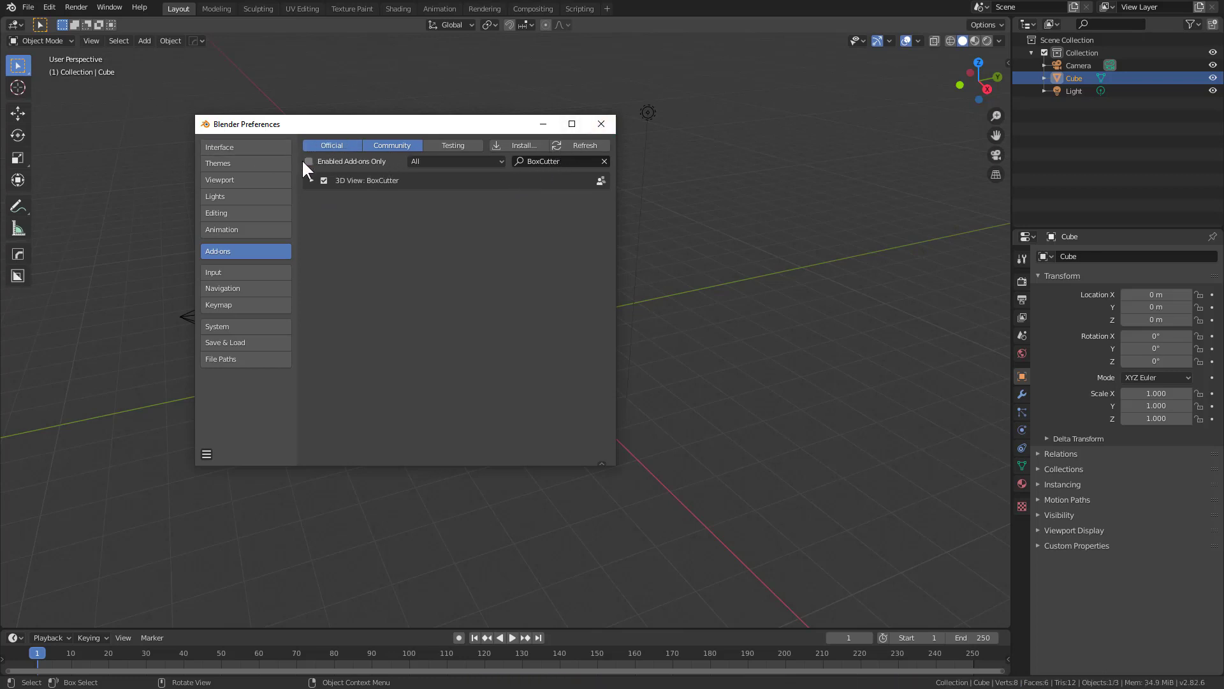
Change the 3D View theme's Active Object colour to light blue, about hue 0.542, saturation 0.675 and value 1.000
left_click(270, 142)
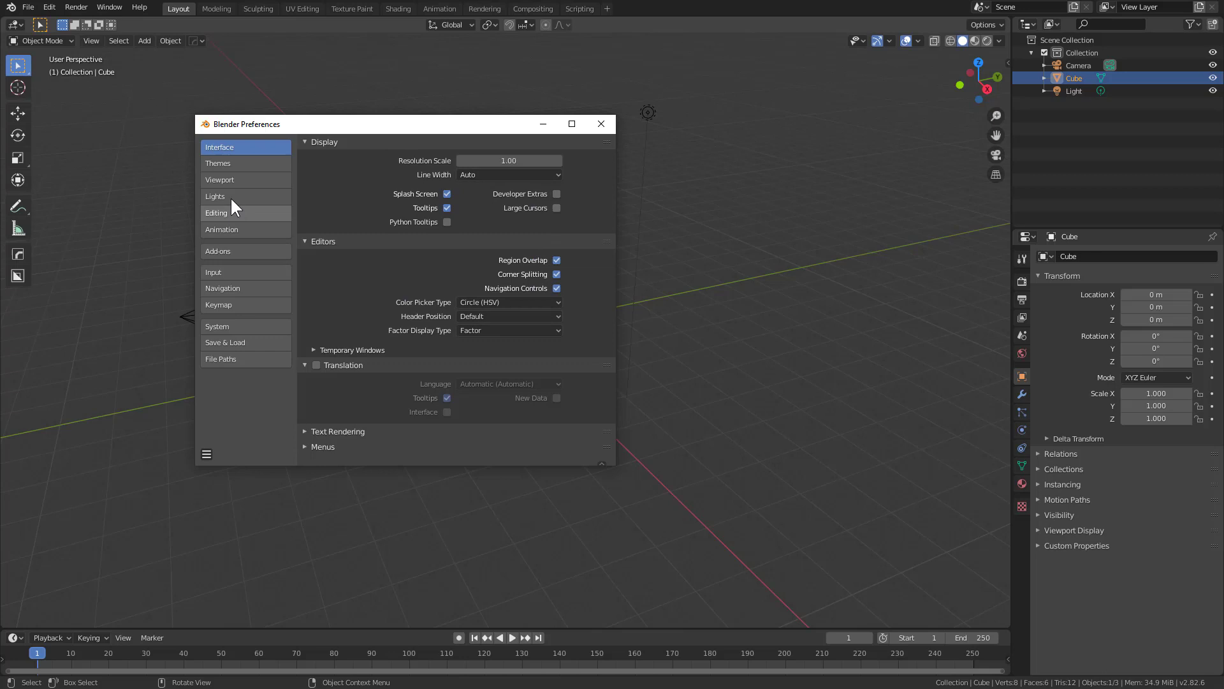
left_click(230, 162)
left_click(318, 208)
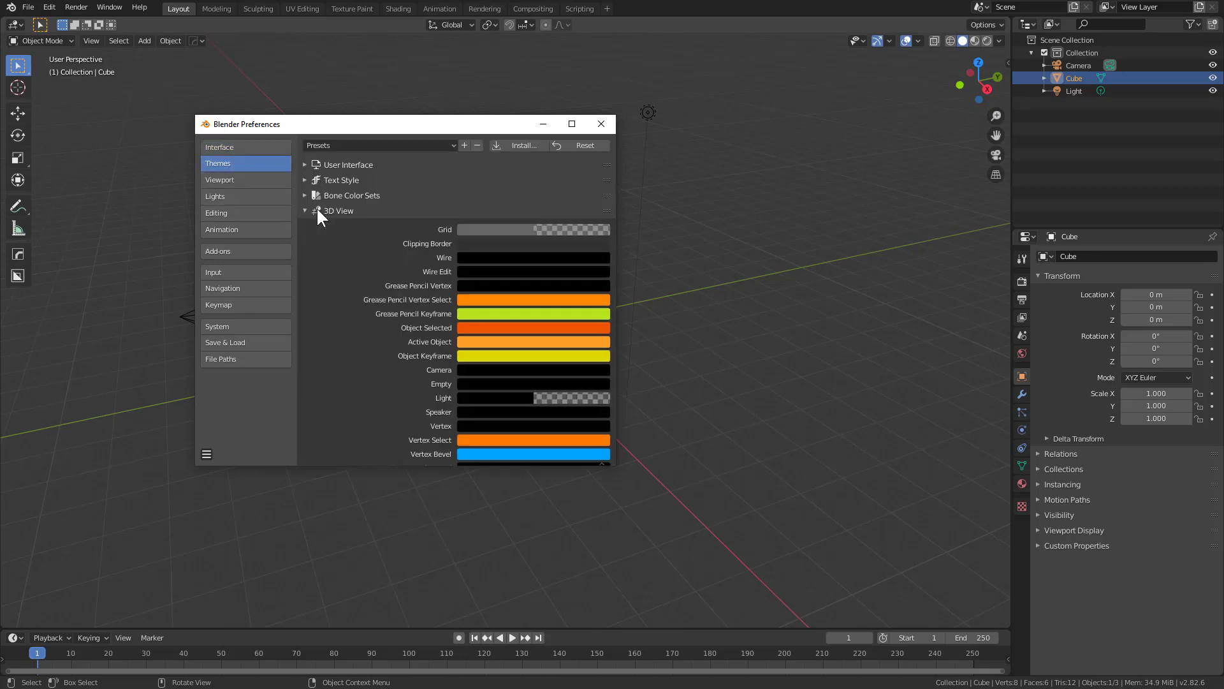
left_click_drag(353, 126, 733, 122)
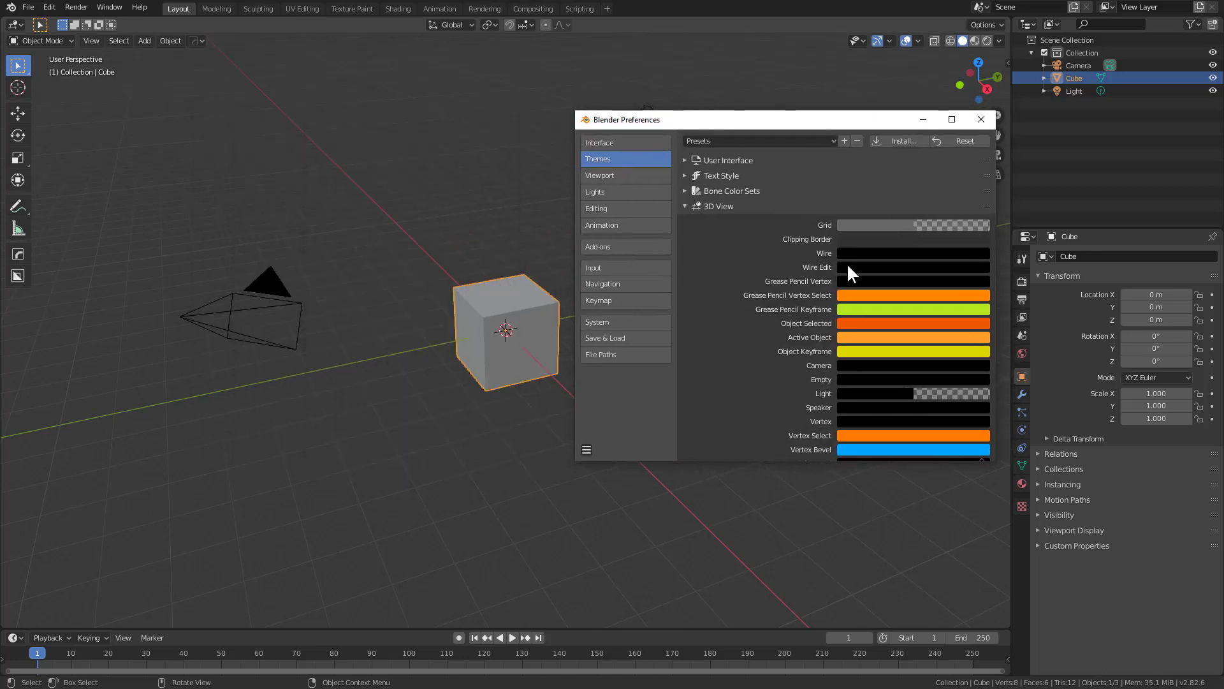
left_click(856, 335)
left_click_drag(918, 217, 931, 182)
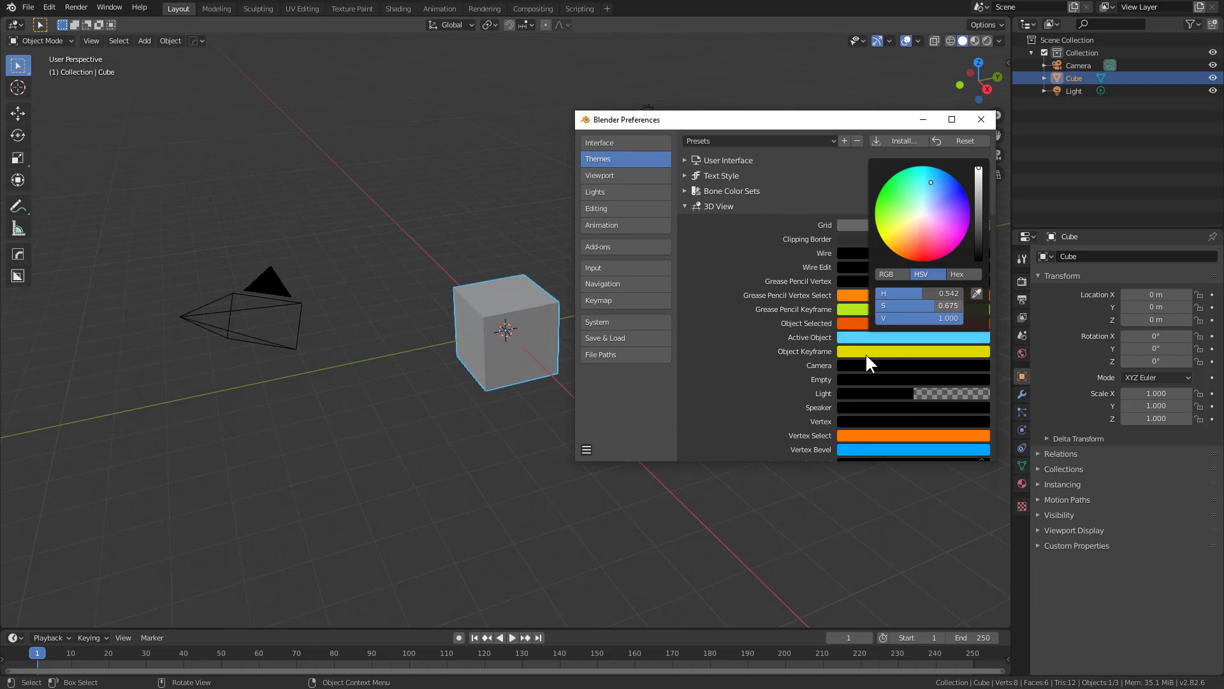
Set the 3D View theme sizes to 5 px for vertices, 4 px for face dots and 2 px for the outline width
scroll(797, 367, "down", 20)
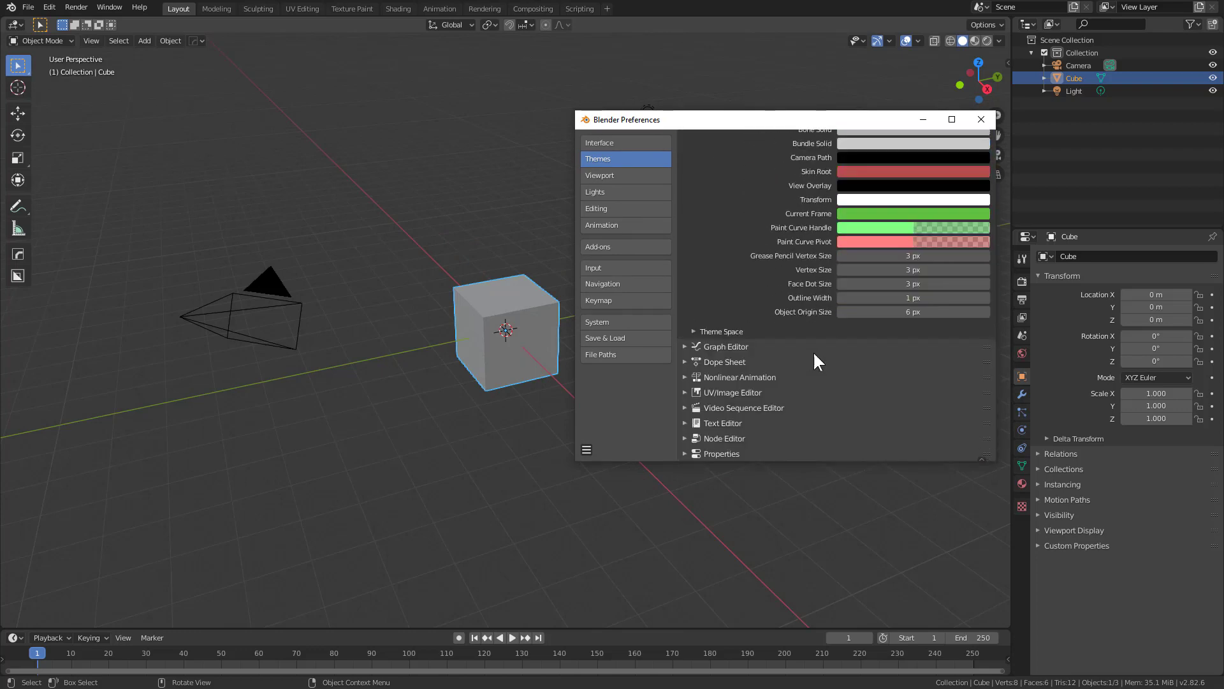
scroll(814, 354, "down", 3)
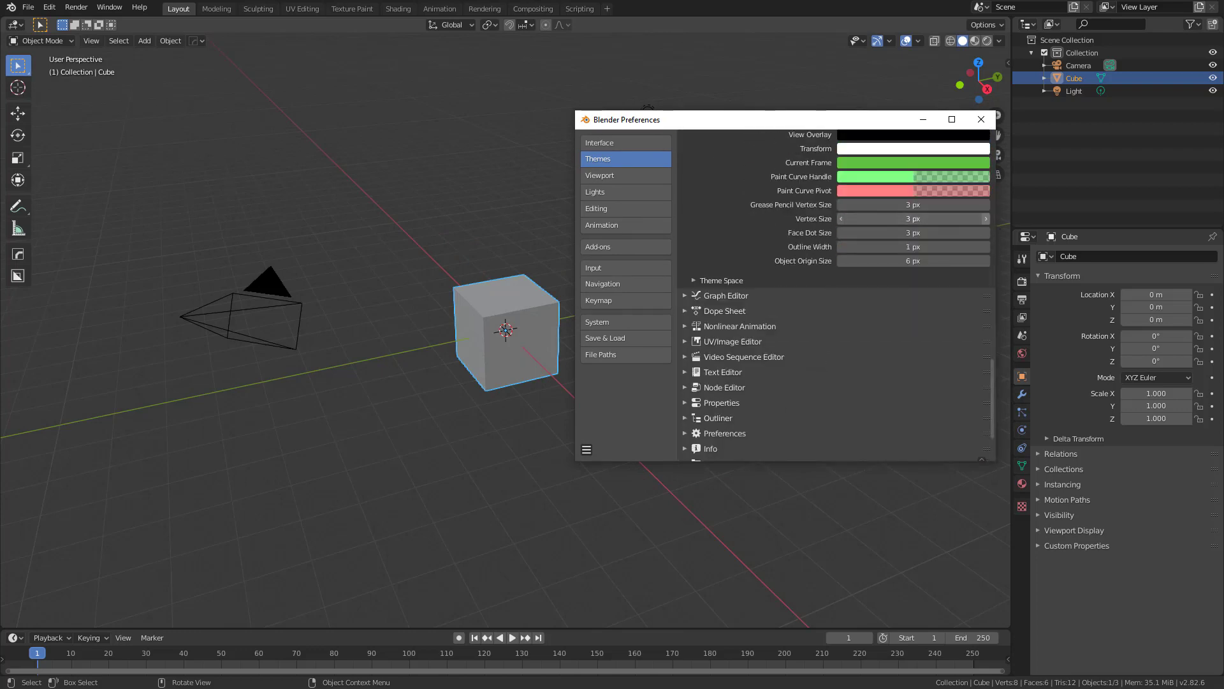
left_click(985, 219)
left_click(986, 219)
left_click(986, 232)
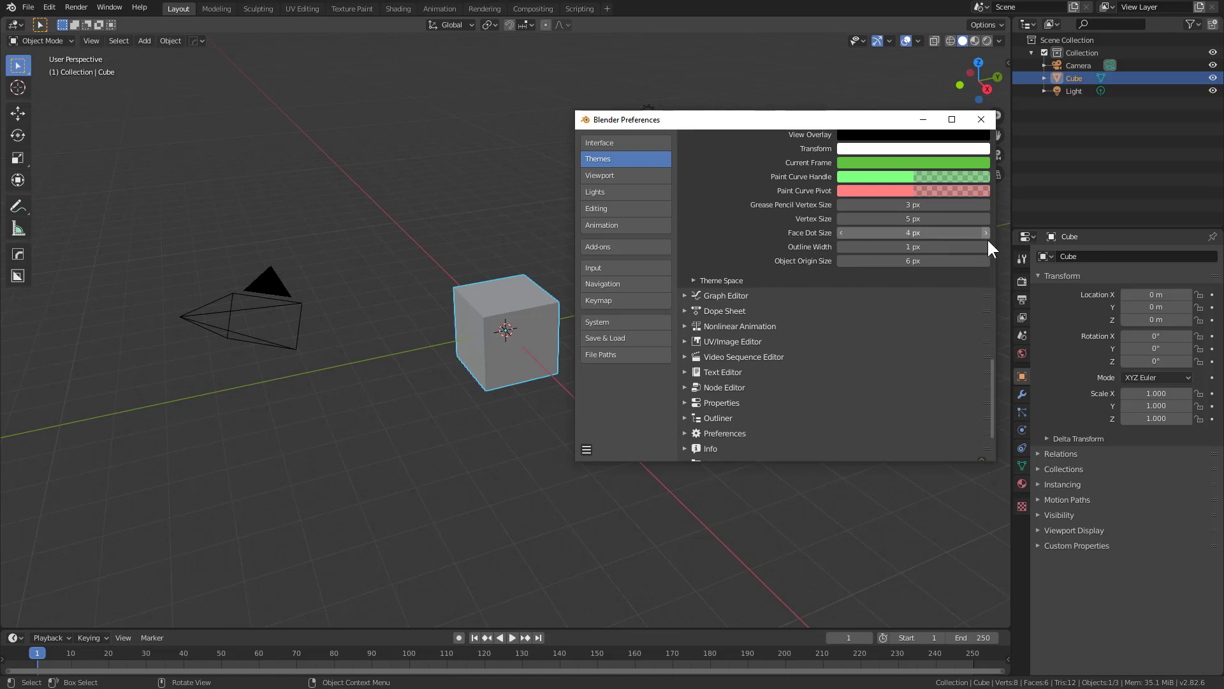
left_click(987, 244)
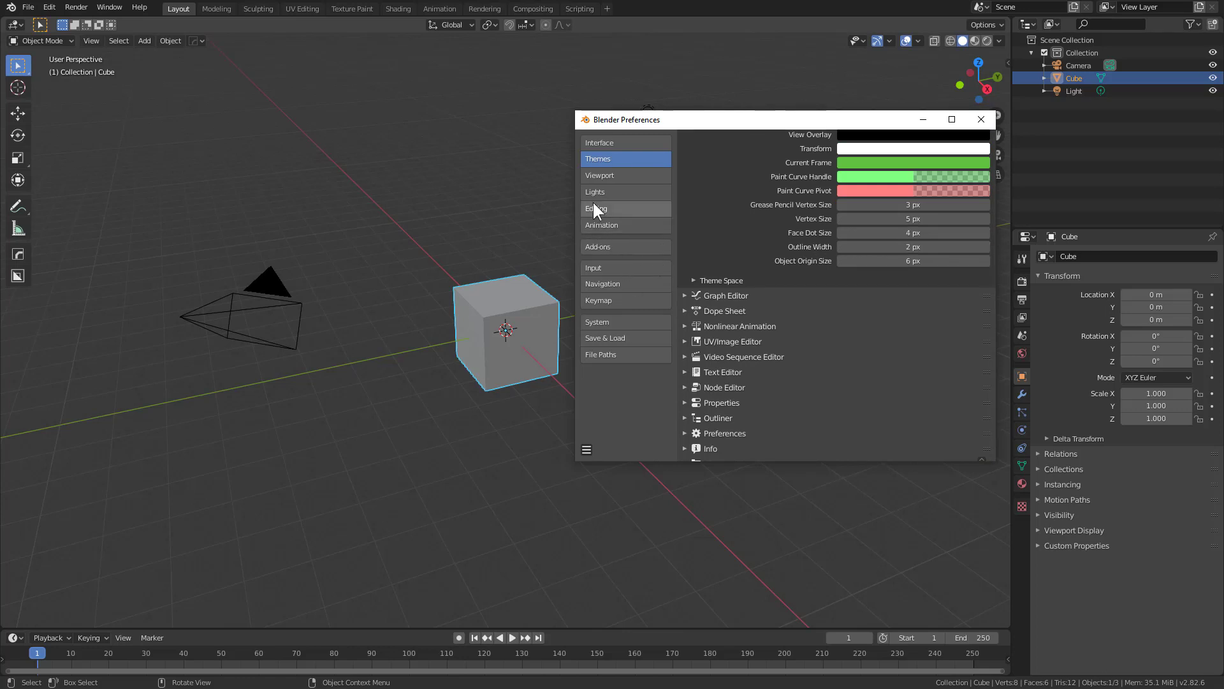
Set the viewport anti-aliasing preference to 16 Samples and change the grease pencil multisampling level
left_click(604, 176)
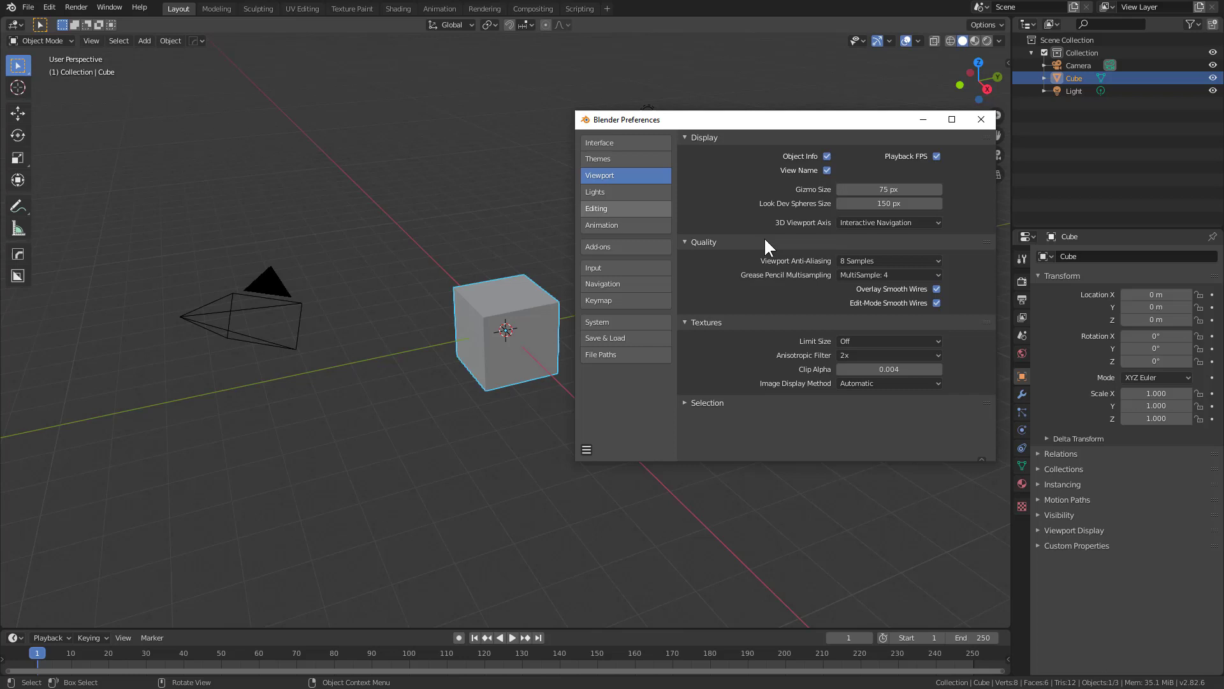
left_click(874, 261)
left_click(851, 343)
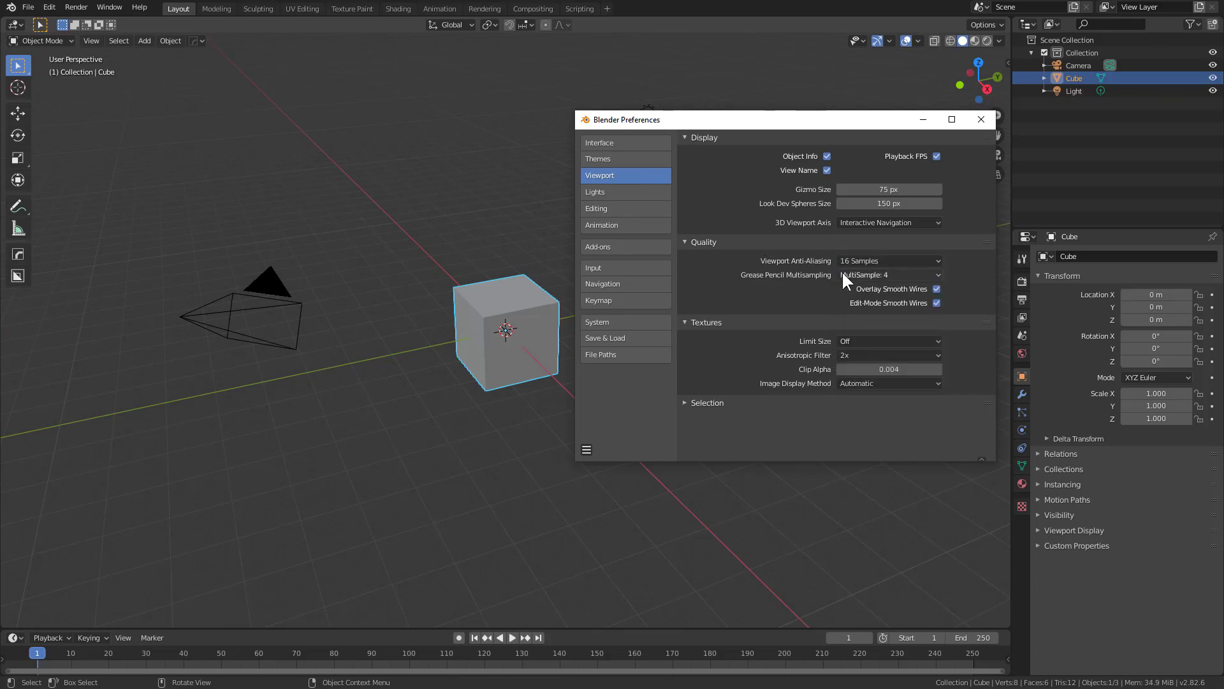
left_click(843, 273)
left_click(865, 333)
left_click(608, 194)
left_click(597, 208)
left_click(616, 224)
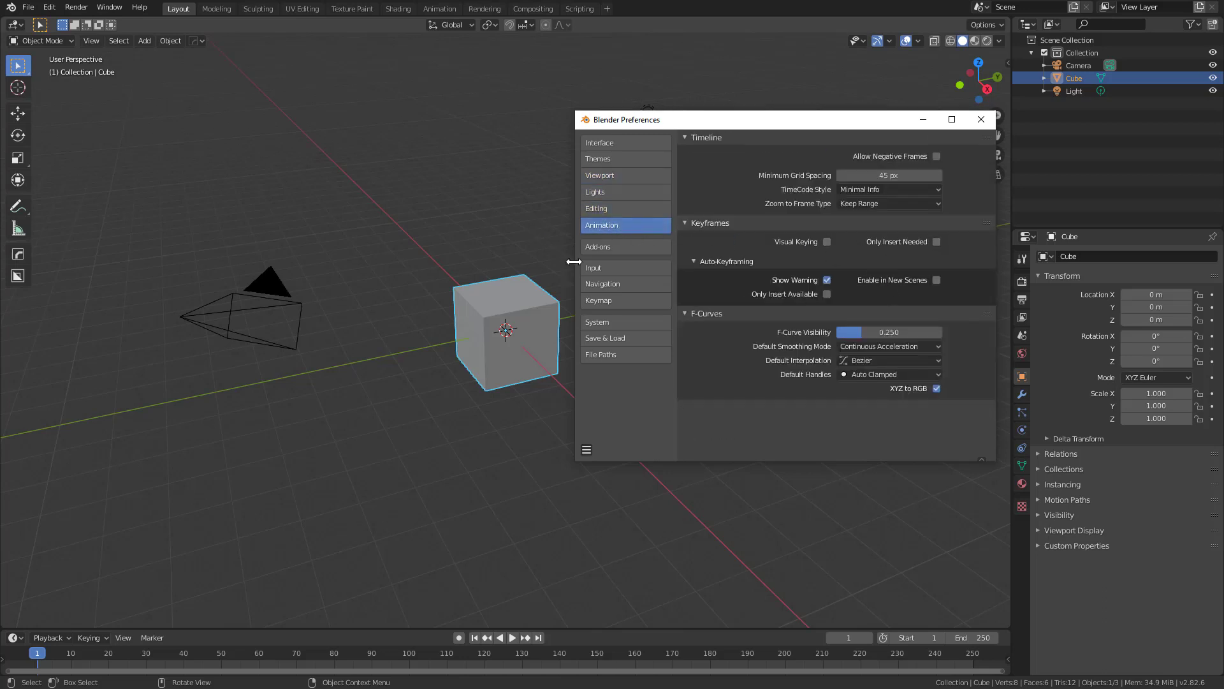
left_click(625, 246)
left_click(614, 269)
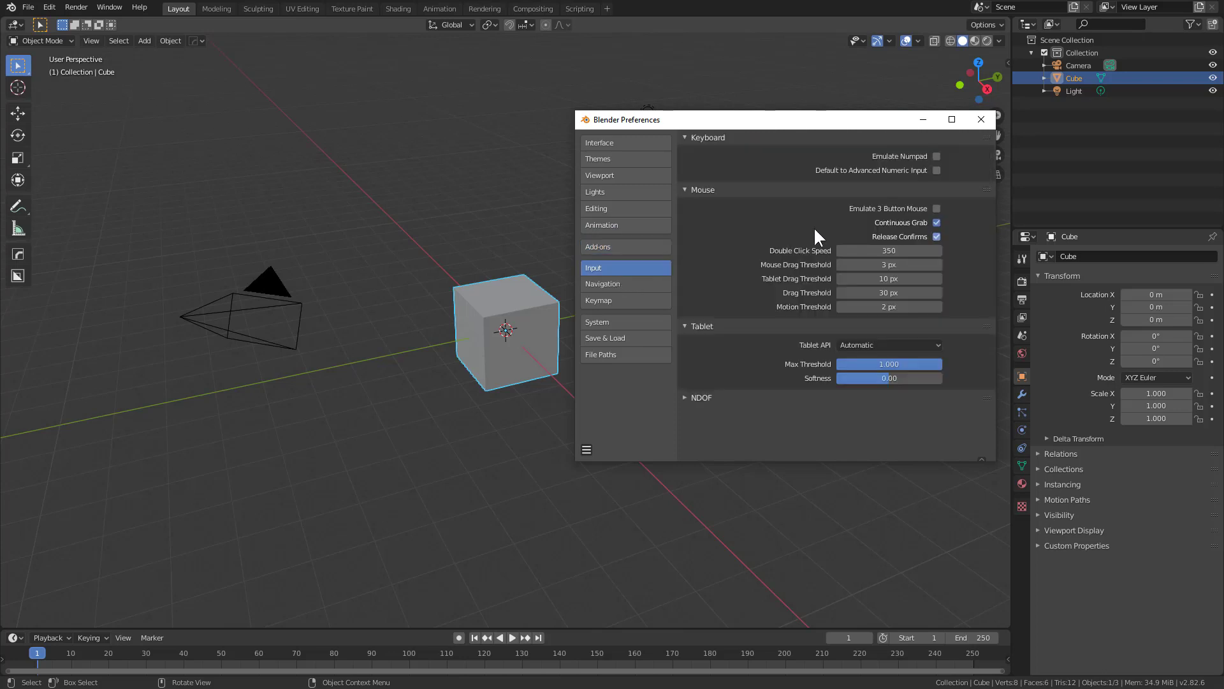
Set the Smooth View value in the navigation preferences to 600
left_click(621, 281)
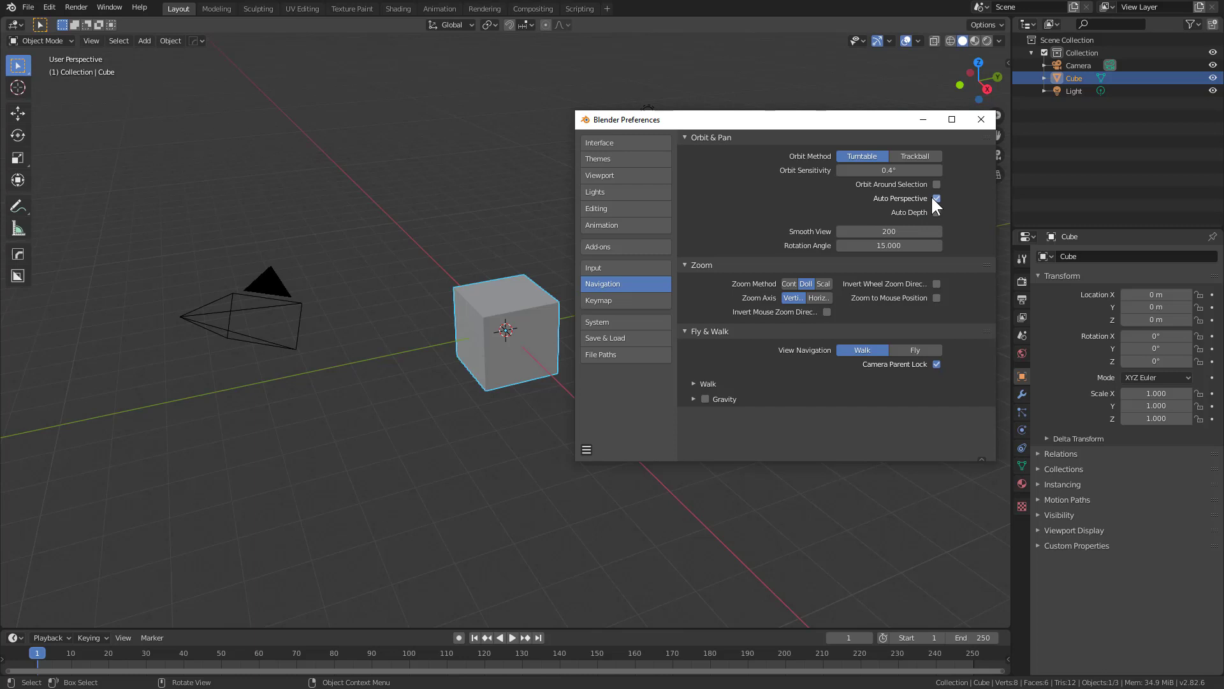
left_click(909, 232)
type("600")
key("Return")
Set the Cycles render devices to CUDA and enable the AMD Ryzen Threadripper processor alongside the graphics cards
left_click(629, 295)
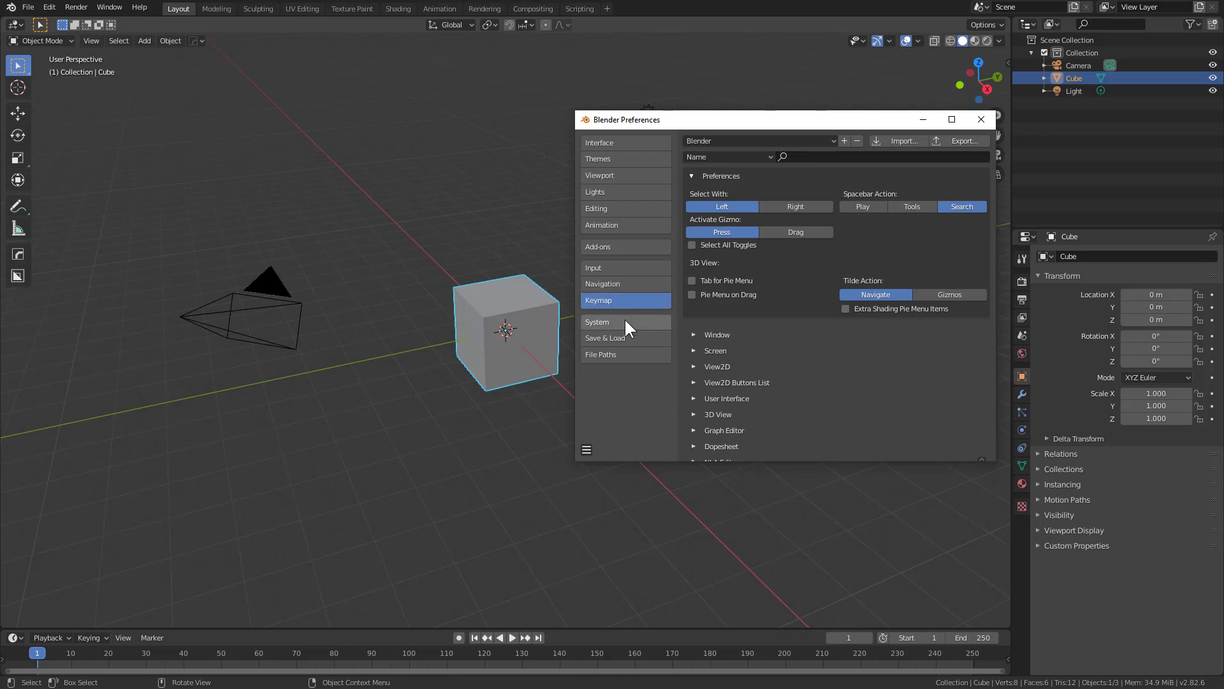
left_click(610, 321)
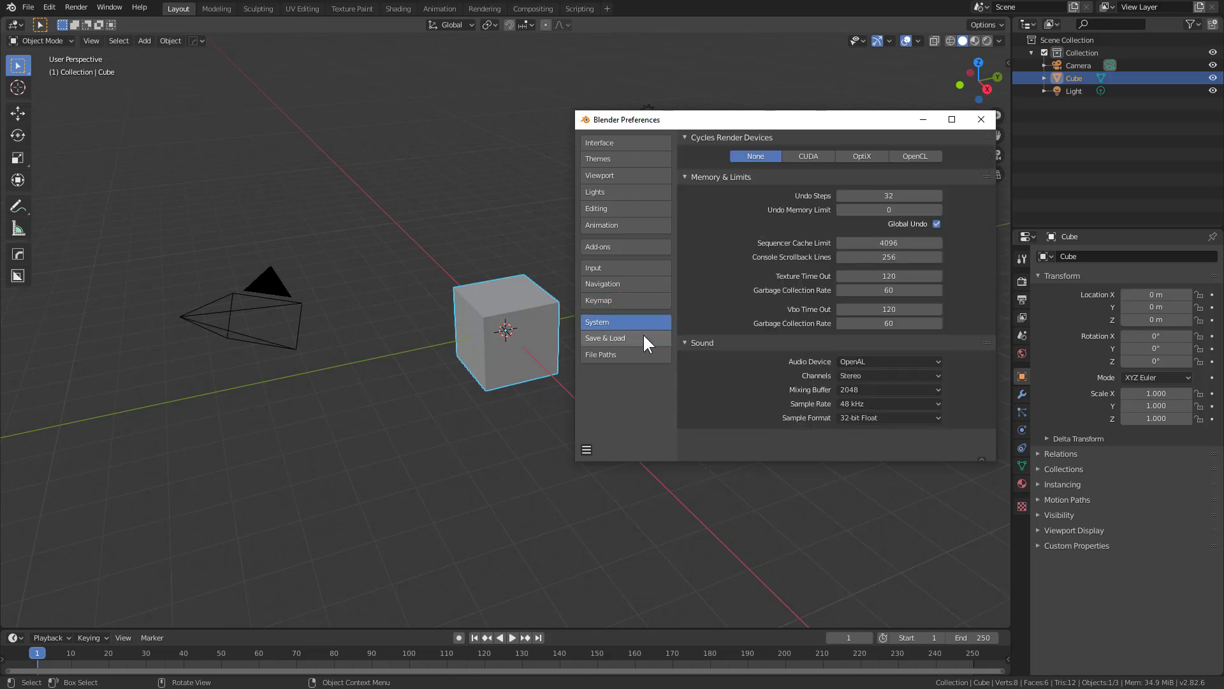
left_click(798, 159)
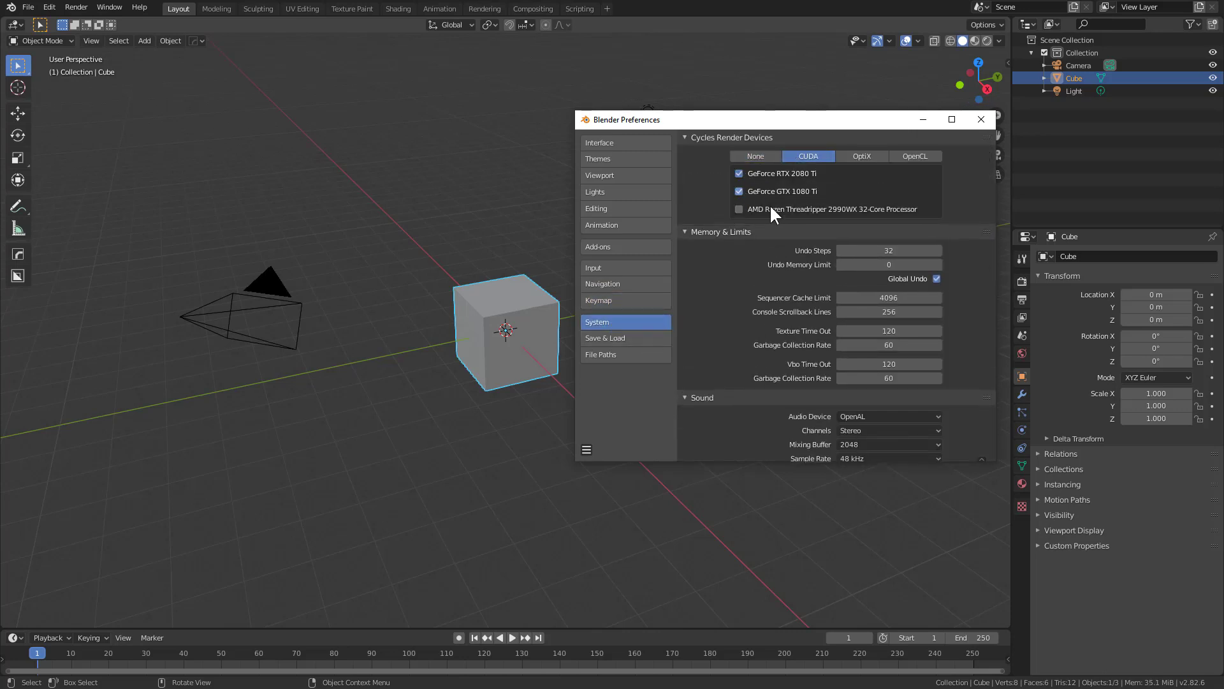
left_click(772, 209)
Enable Auto Run Python Scripts and set the number of recent files to 20 in the save and load preferences
left_click(629, 336)
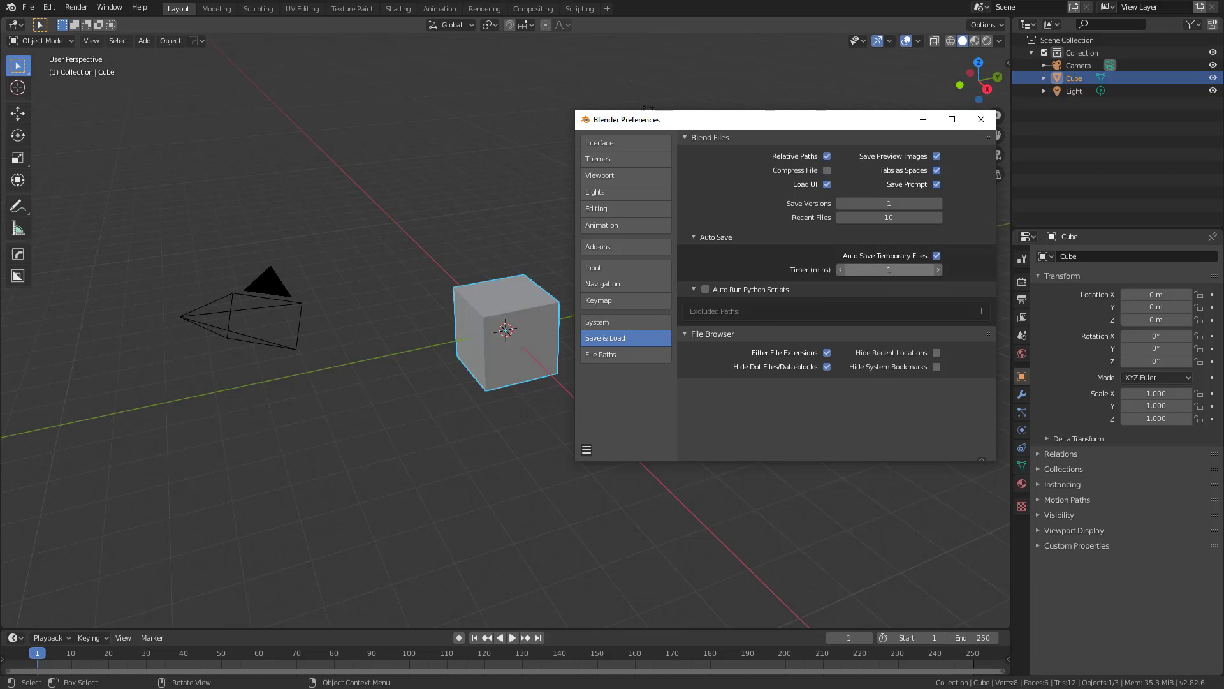
left_click(704, 289)
left_click(888, 217)
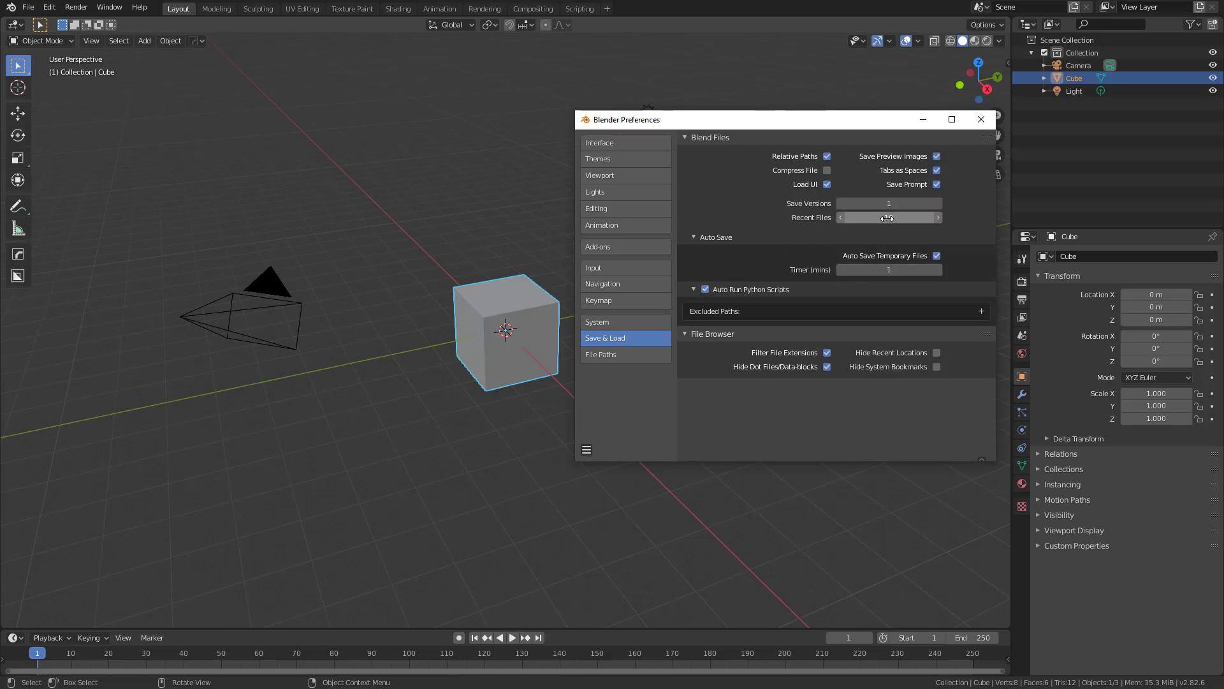
type("20")
key("Return")
Turn off the save prompt and close the preferences window
left_click(937, 184)
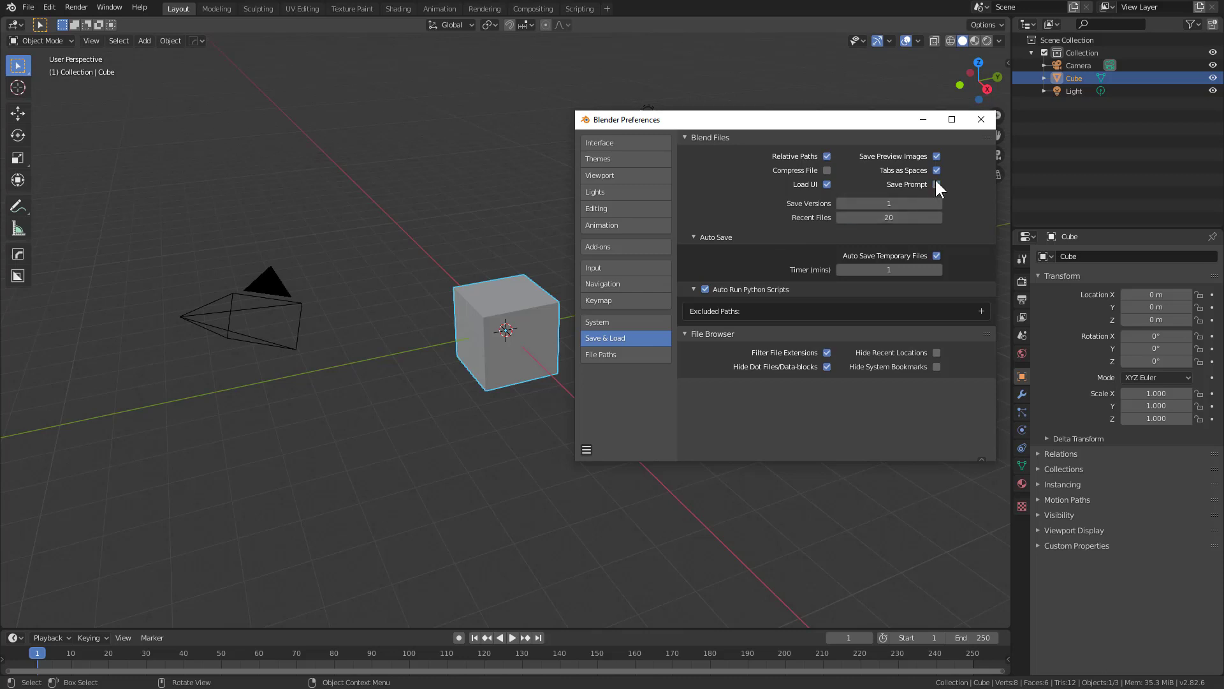
left_click(606, 354)
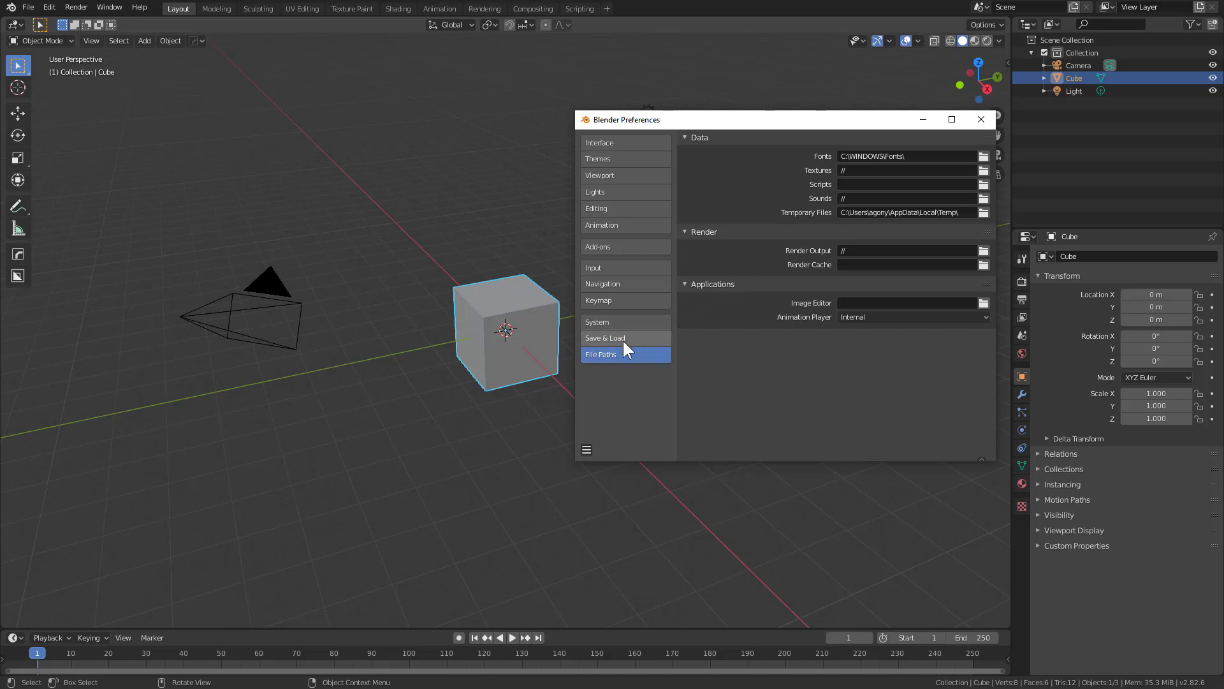
left_click(981, 120)
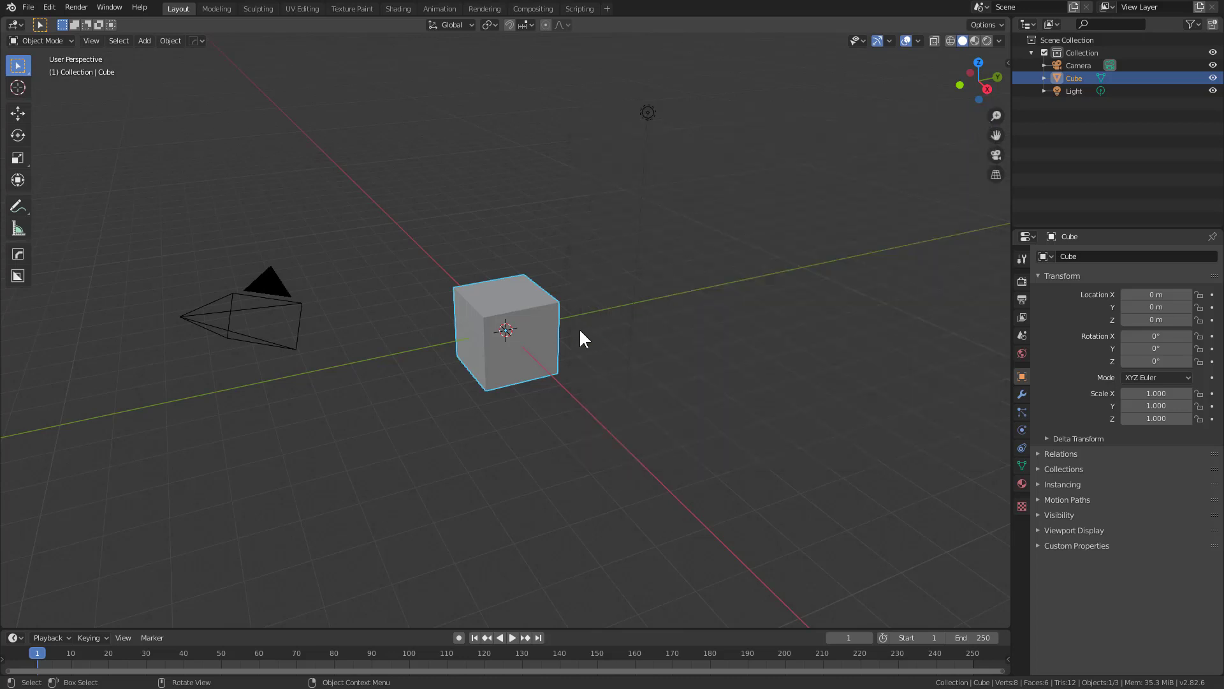
Hide every object except the cube and maximize the 3D viewport around it
middle_click_drag(580, 336, 522, 369)
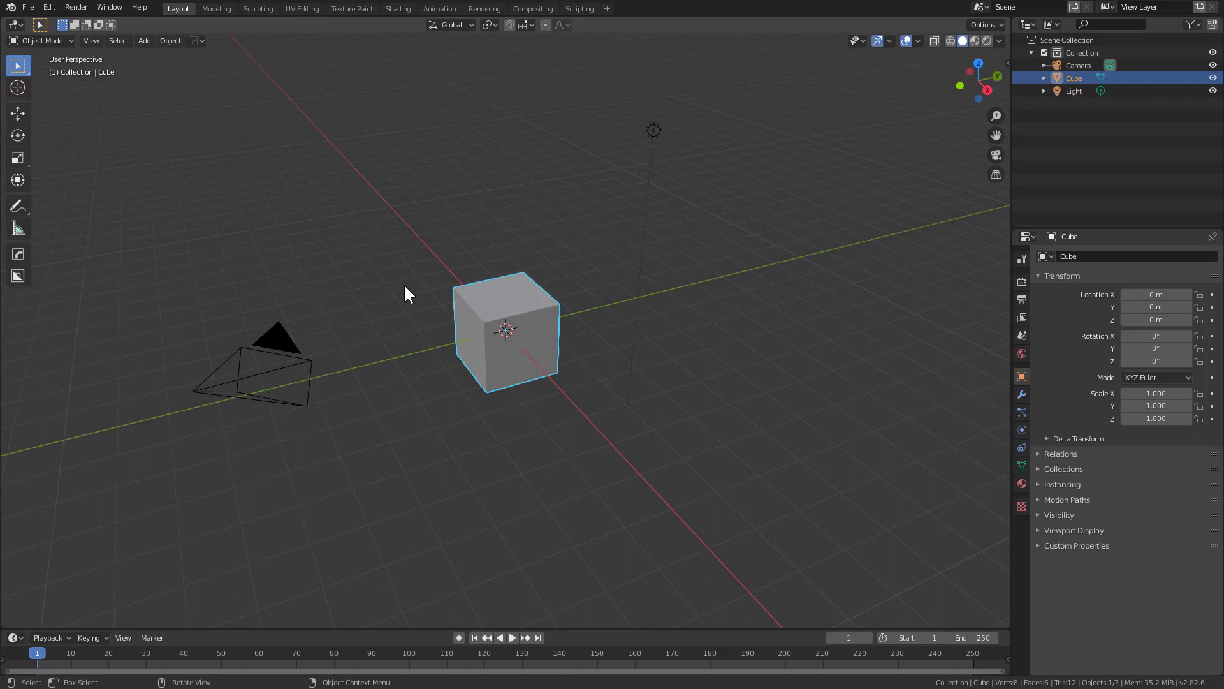
middle_click_drag(603, 327, 609, 339)
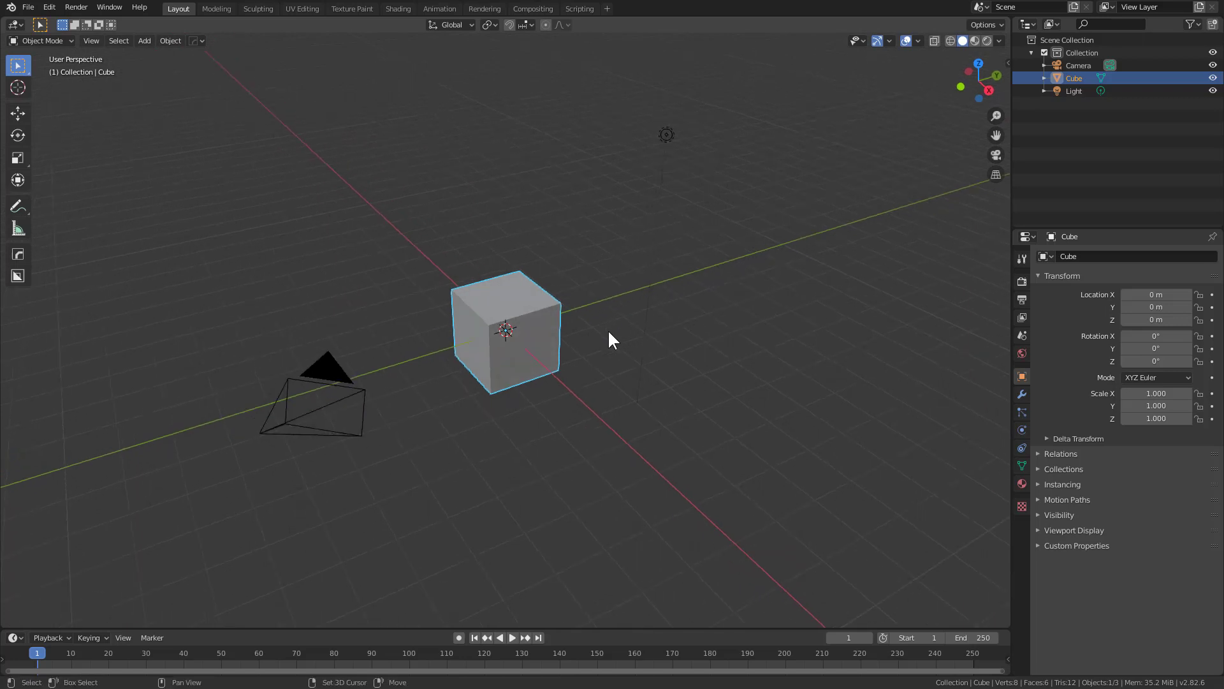
key("shift+h")
scroll(488, 348, "up", 3)
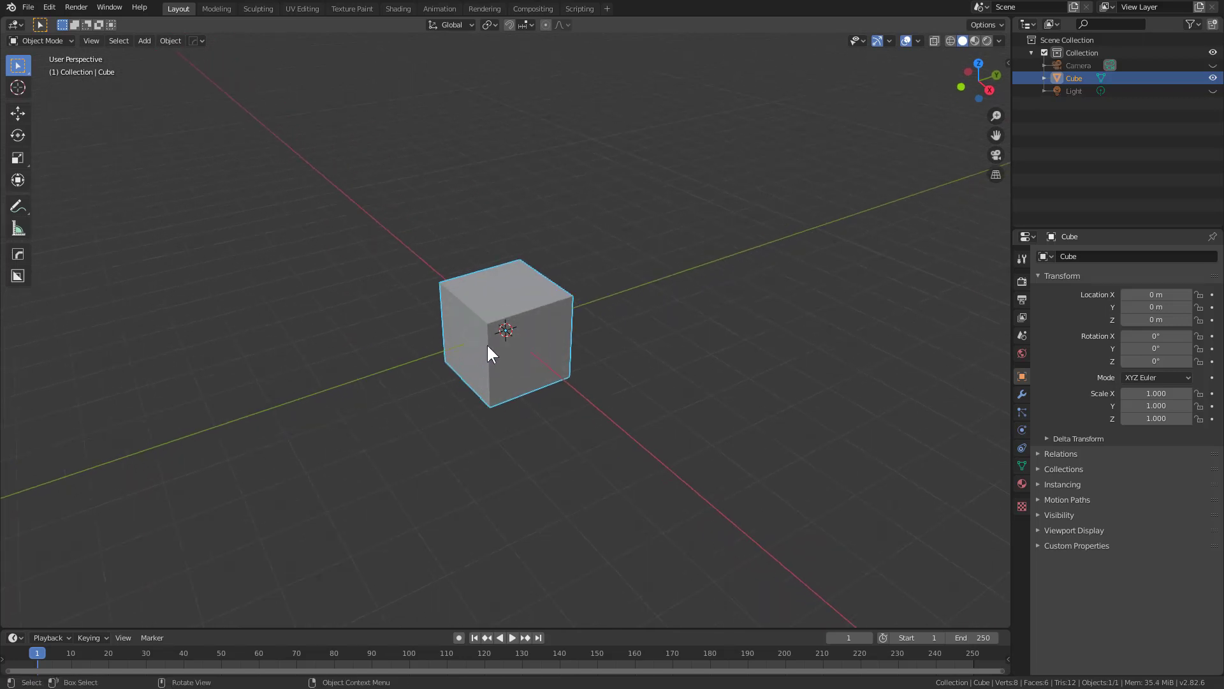
key("ctrl+space")
scroll(530, 347, "up", 2)
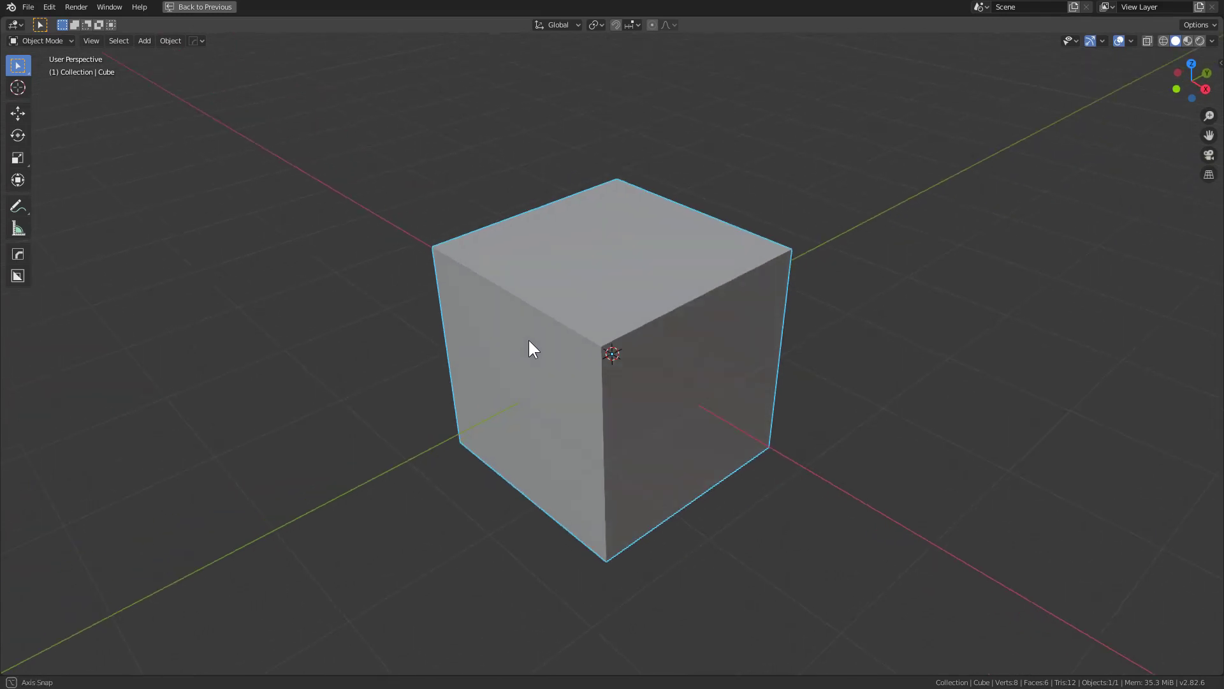
Activate the BoxCutter tool and expand its Display settings, switching Wires Only on and back off
left_click(18, 275)
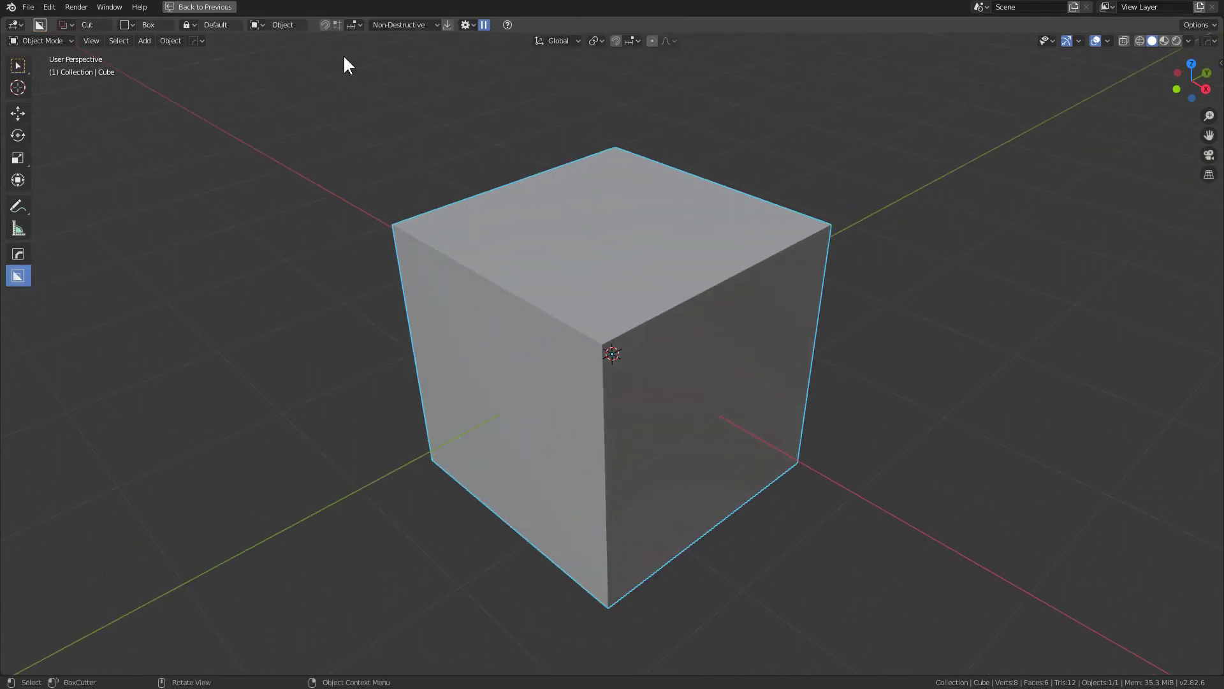
left_click(467, 25)
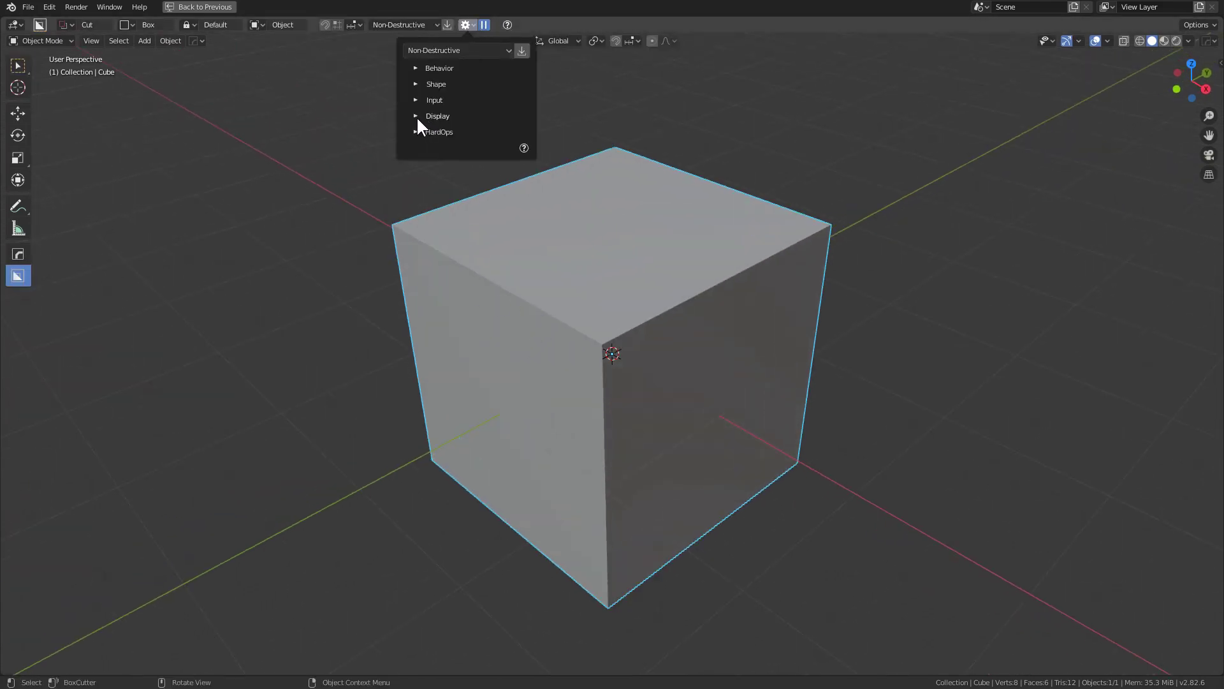
left_click(416, 116)
left_click(524, 132)
left_click(524, 132)
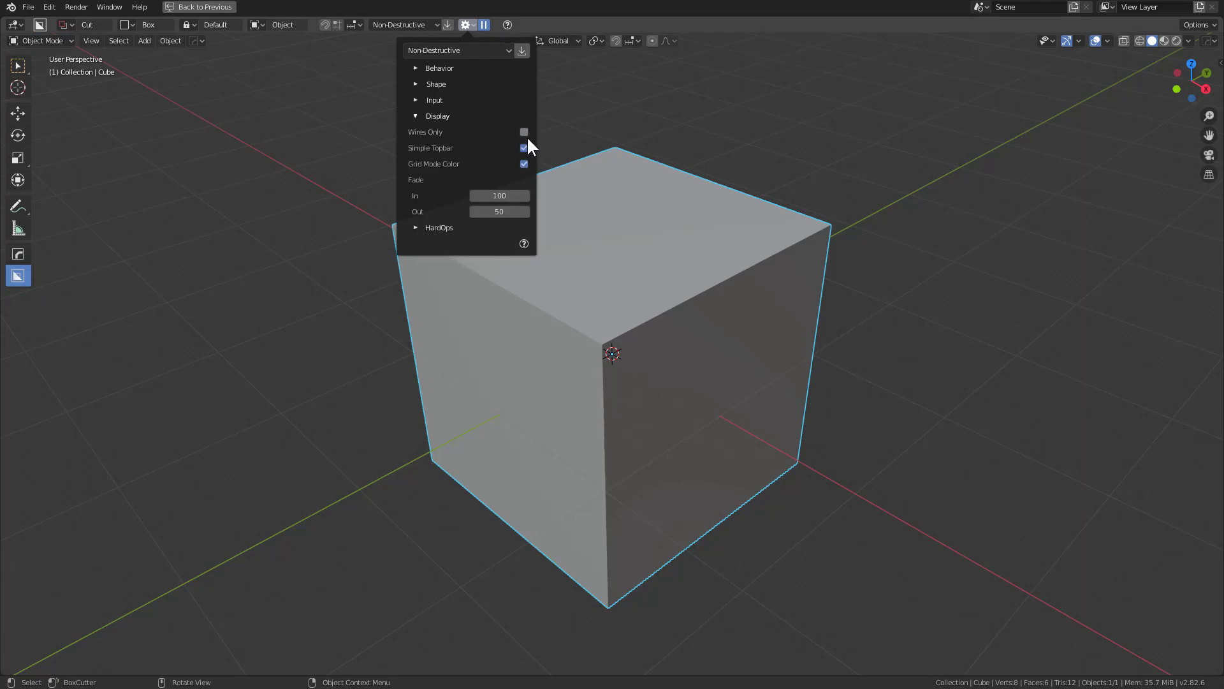
Turn off BoxCutter's Simple Topbar and save the current setup as the startup file
left_click(524, 147)
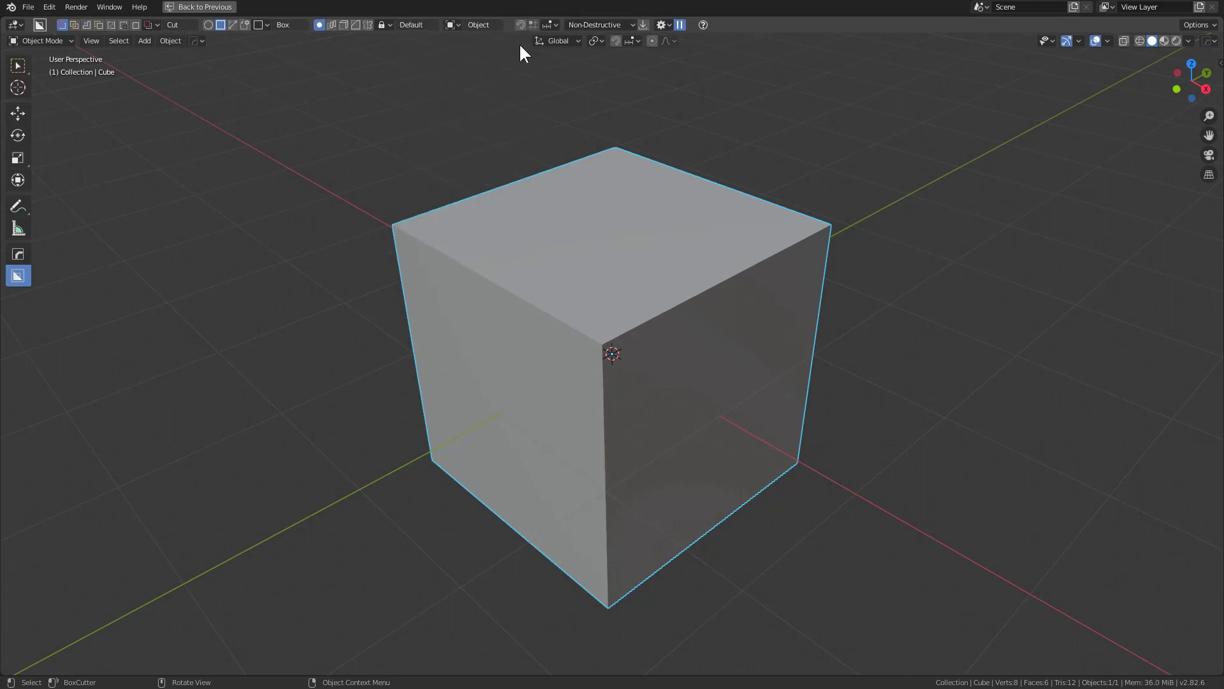
middle_click_drag(643, 339, 644, 352)
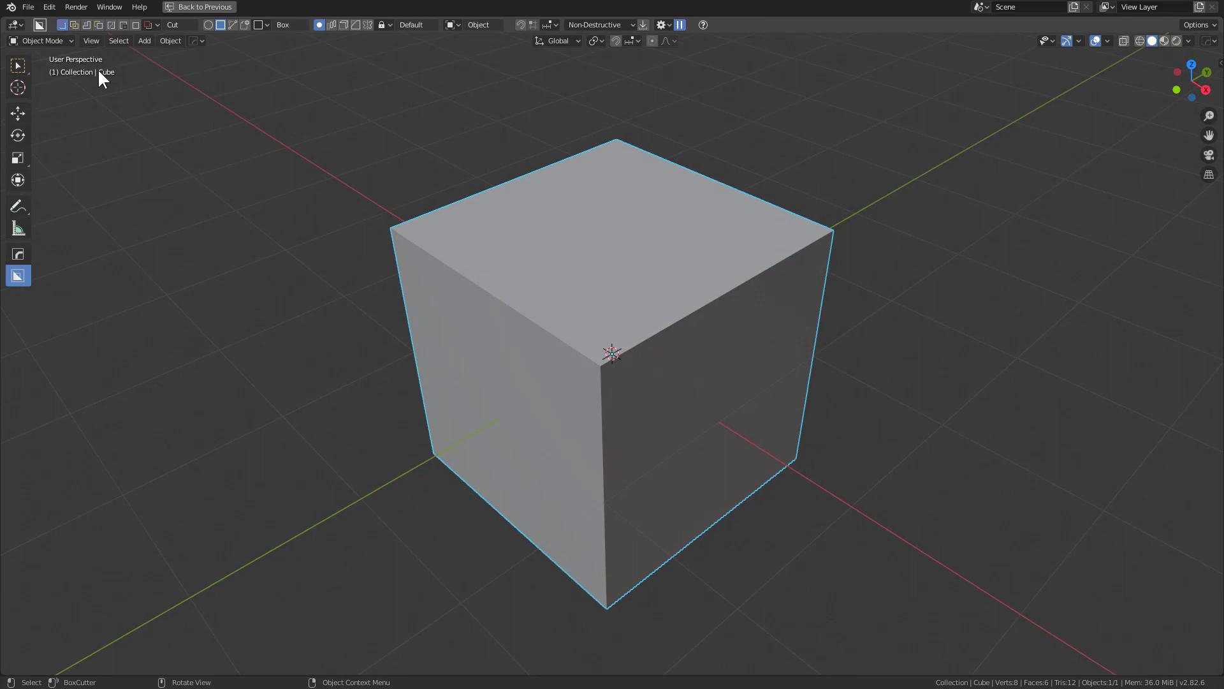
left_click(30, 8)
mouse_move(75, 246)
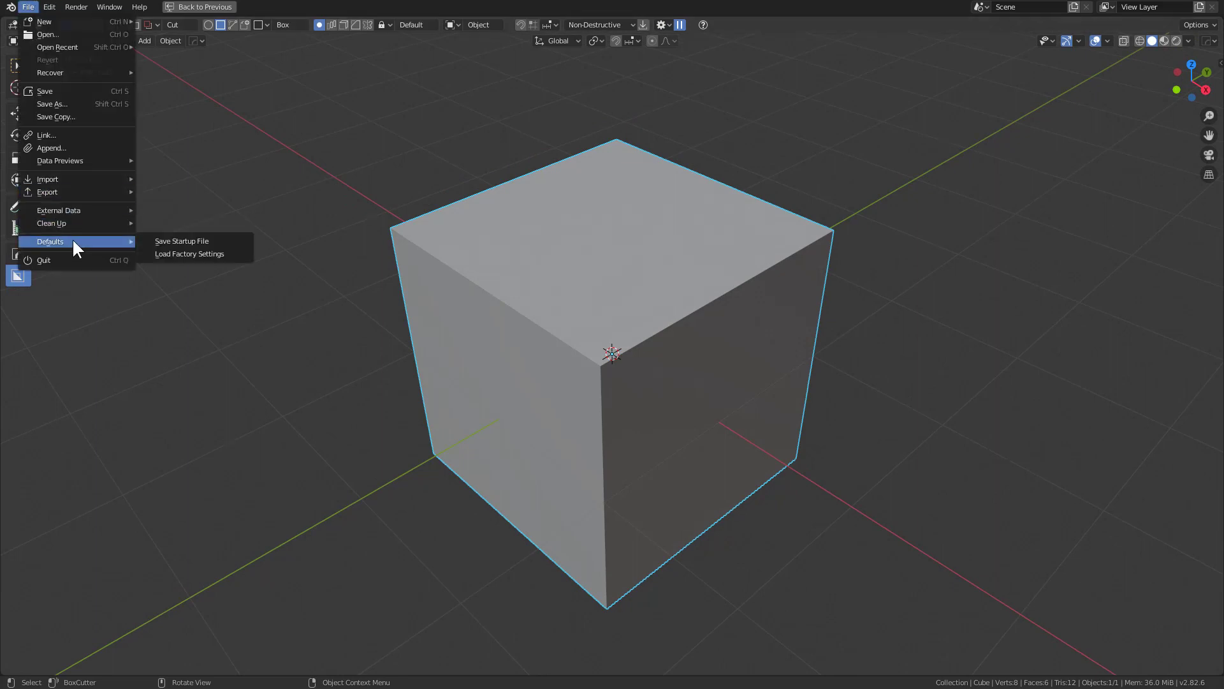
left_click(192, 241)
left_click(194, 241)
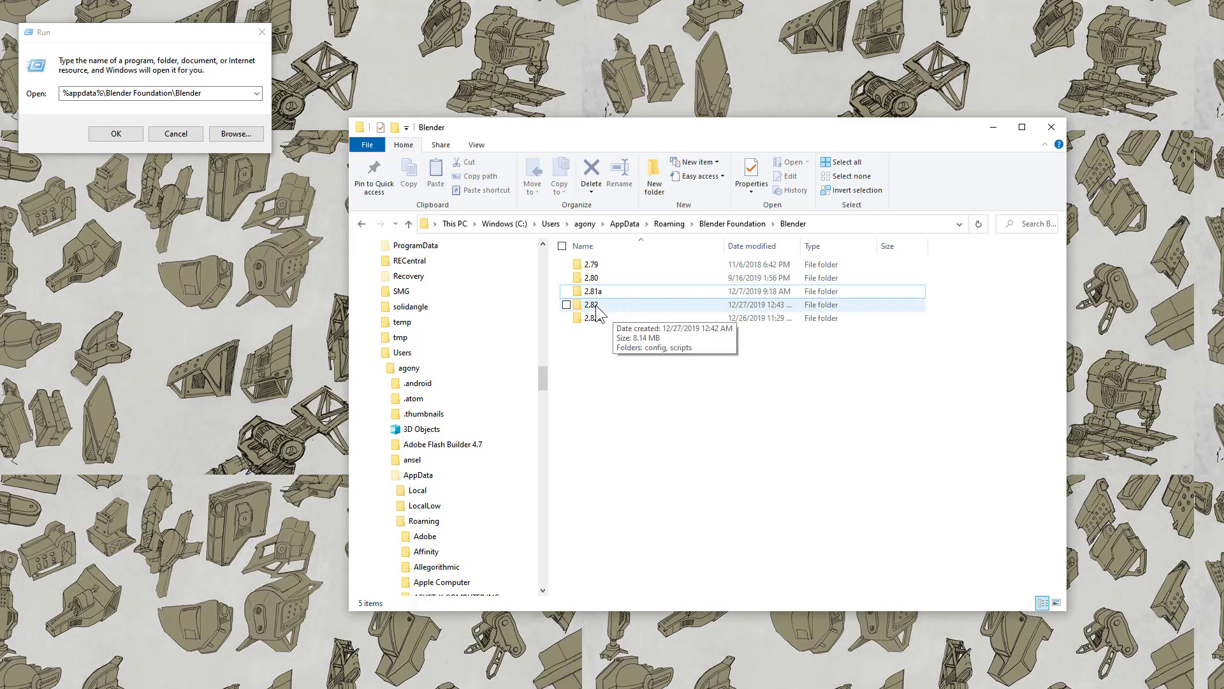
In File Explorer, open the addons folder under 2.82 scripts and delete the BoxCutter and HOps folders
left_click(595, 305)
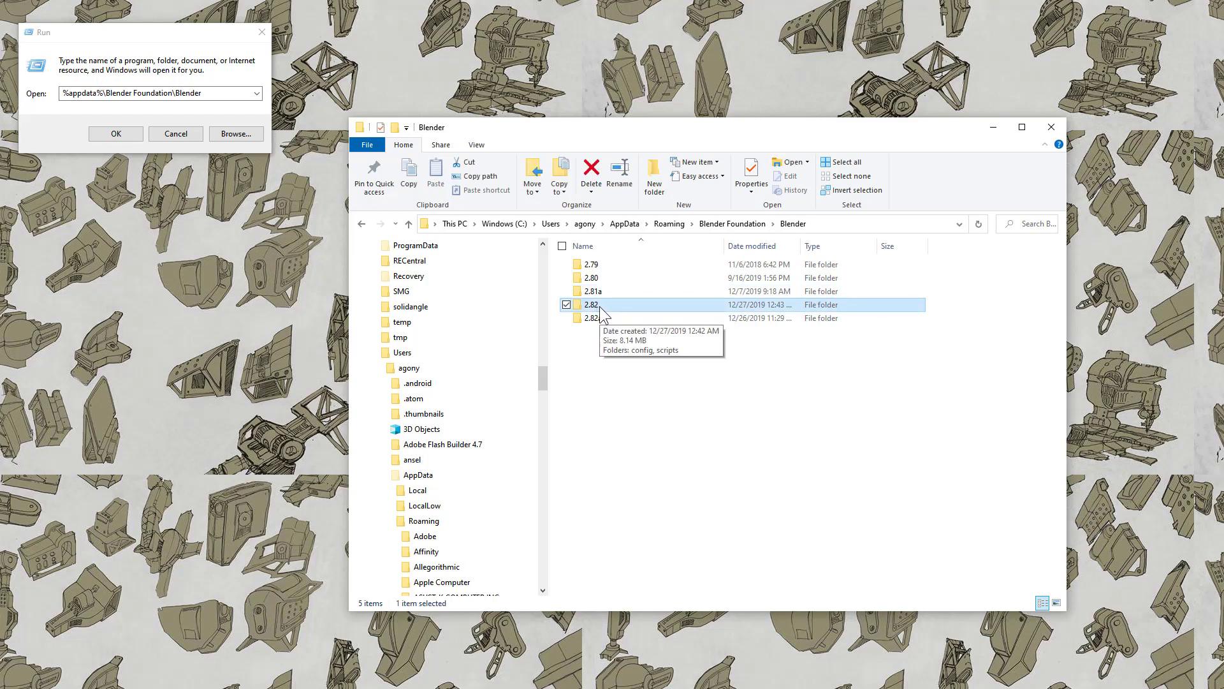
double_click(599, 306)
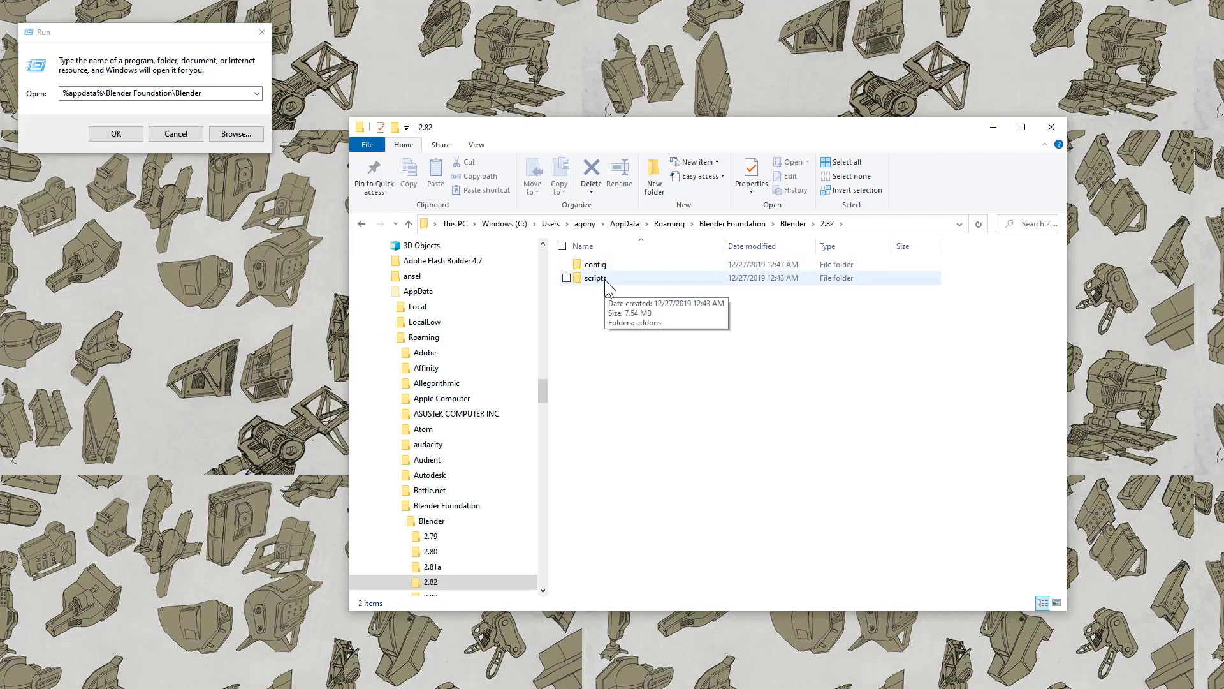
double_click(605, 279)
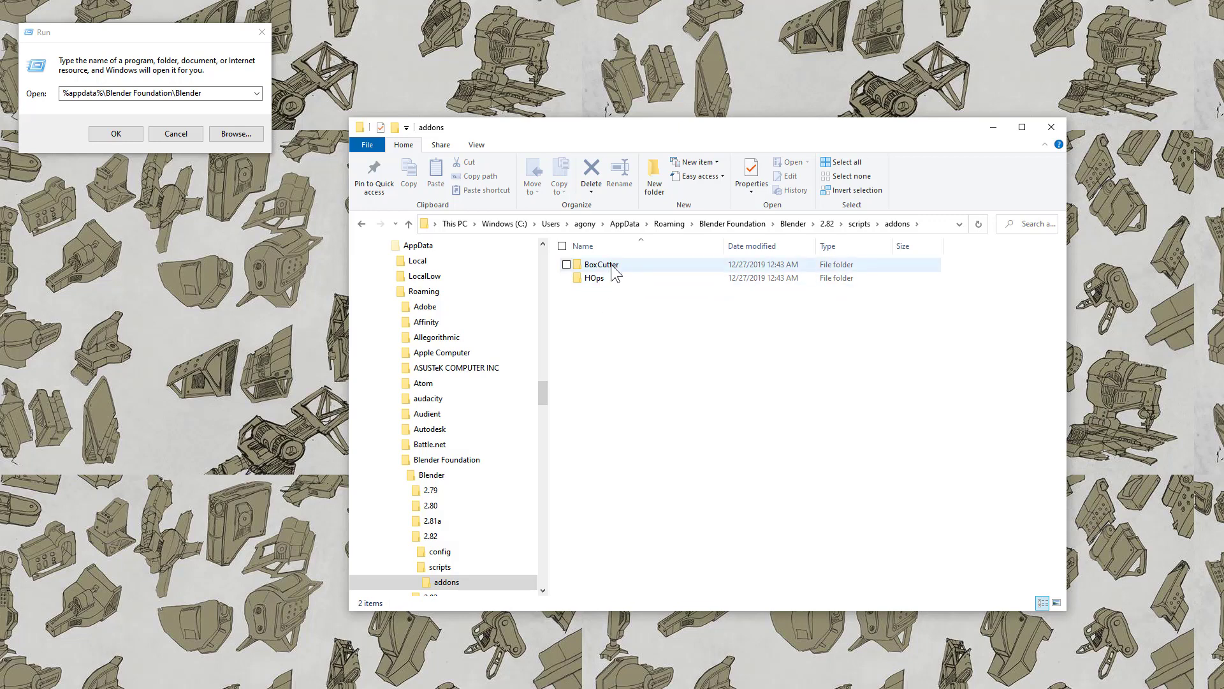
left_click_drag(641, 303, 599, 265)
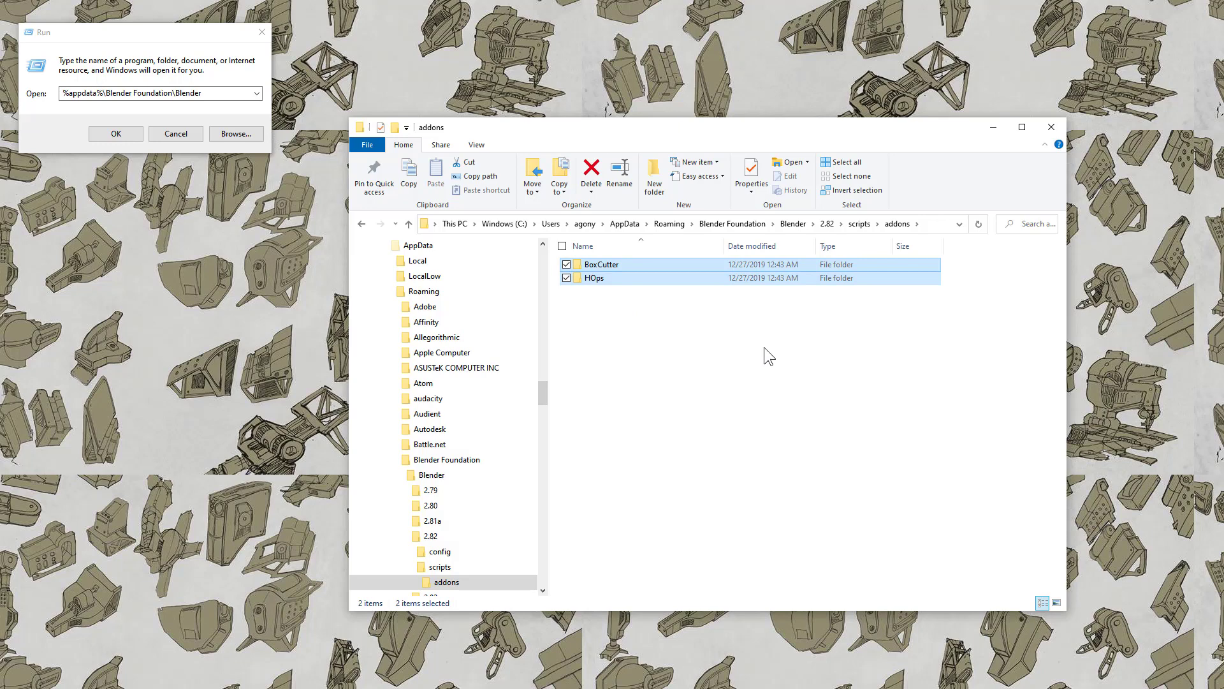
key("Delete")
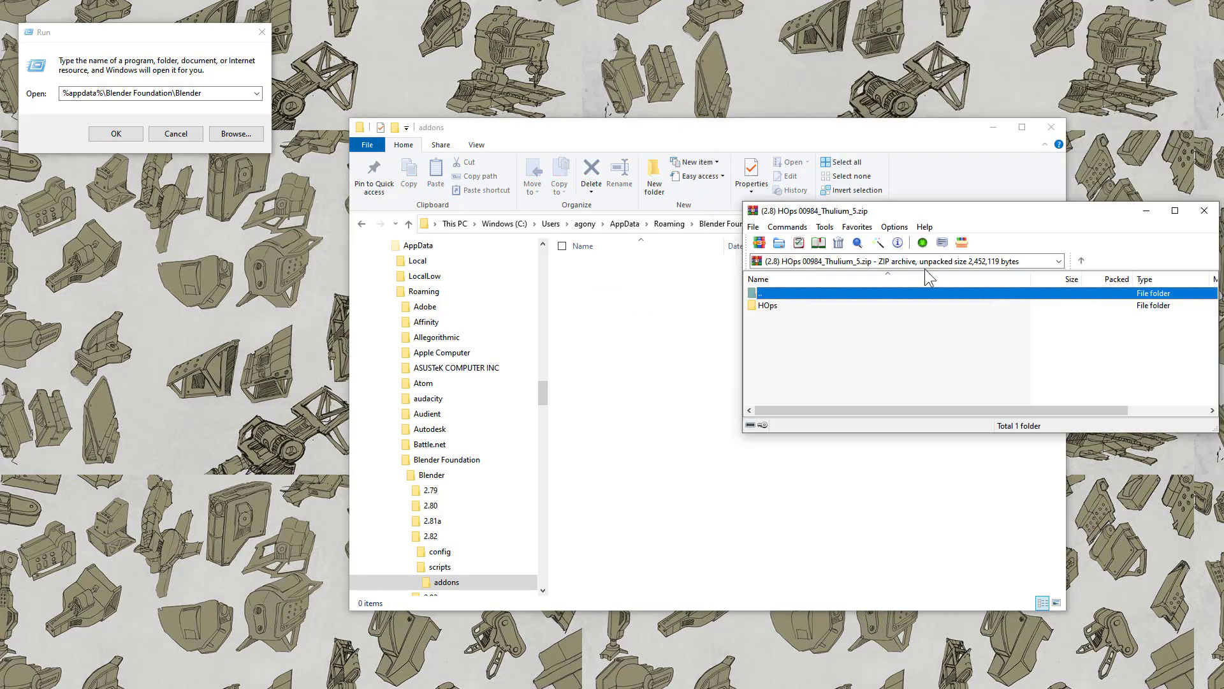
Copy the HOps and BoxCutter folders from their zip archives into the addons folder
left_click_drag(805, 365, 688, 342)
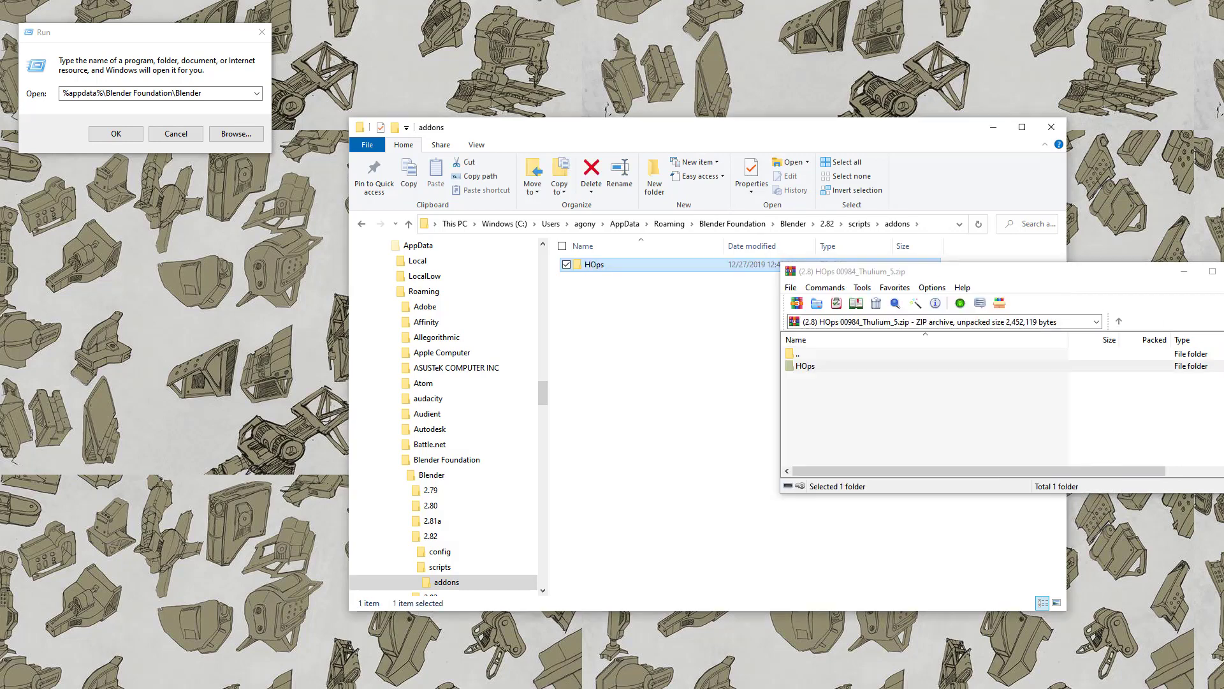
key("alt+Tab")
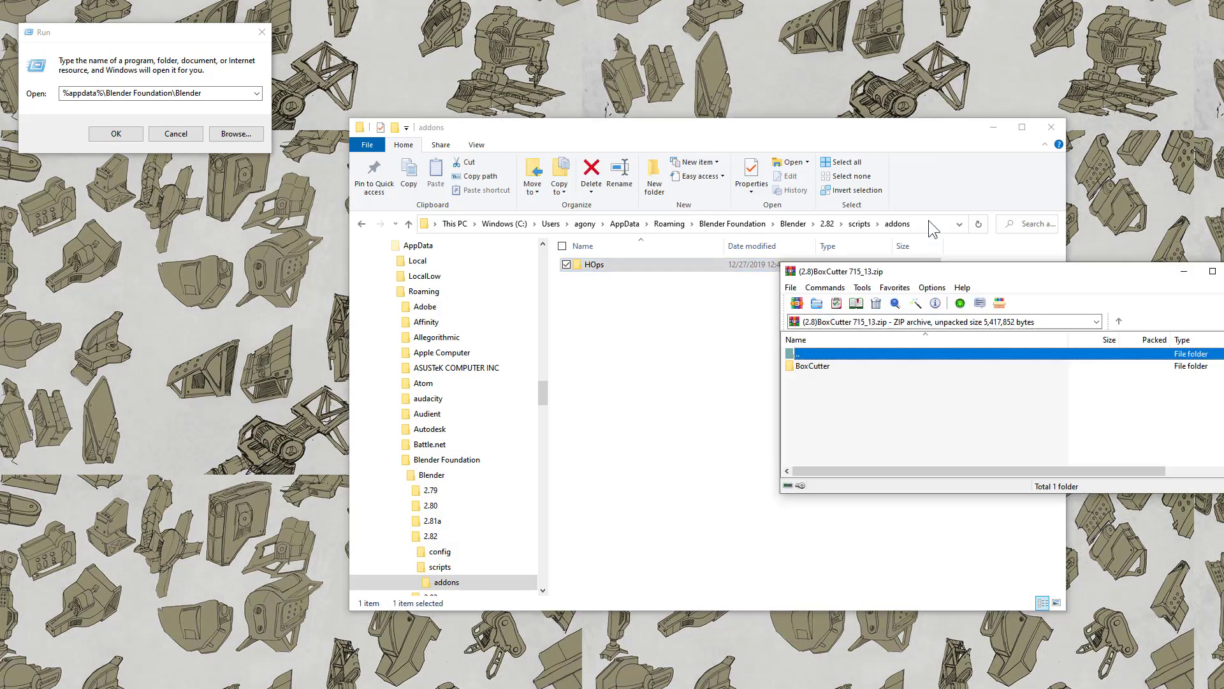
left_click_drag(810, 366, 645, 352)
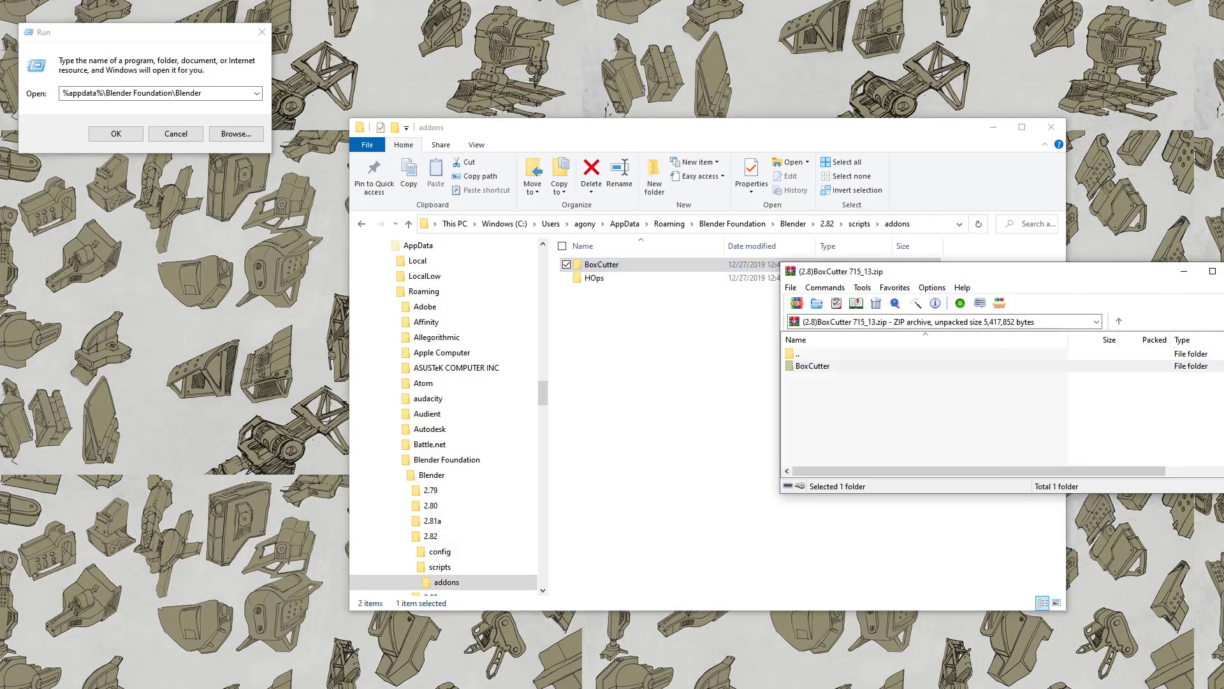
Go up to the 2.82 folder, view the files in its config folder, and return
left_click(859, 223)
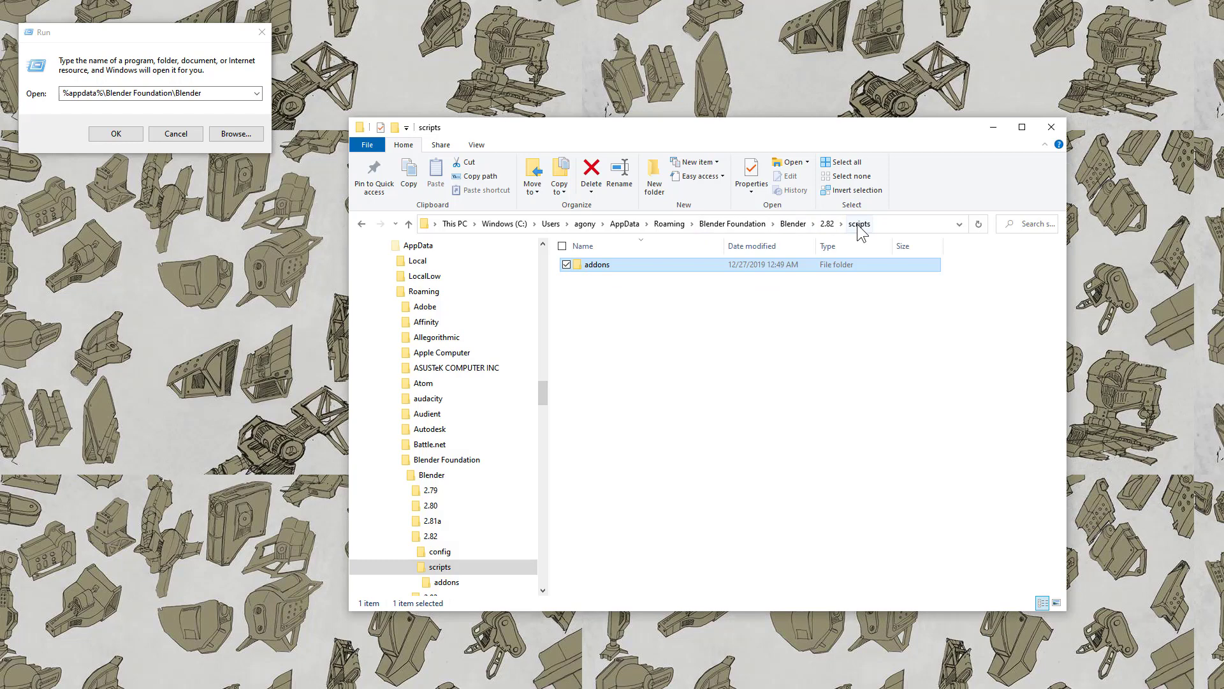
left_click(826, 223)
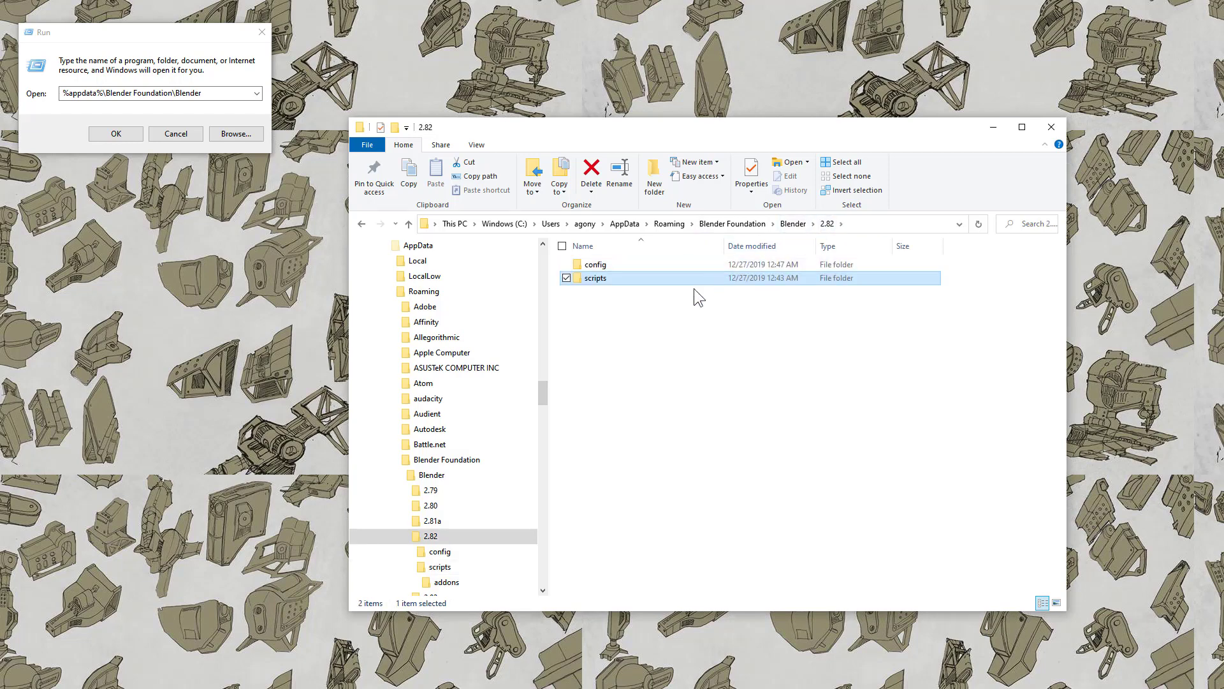
double_click(597, 265)
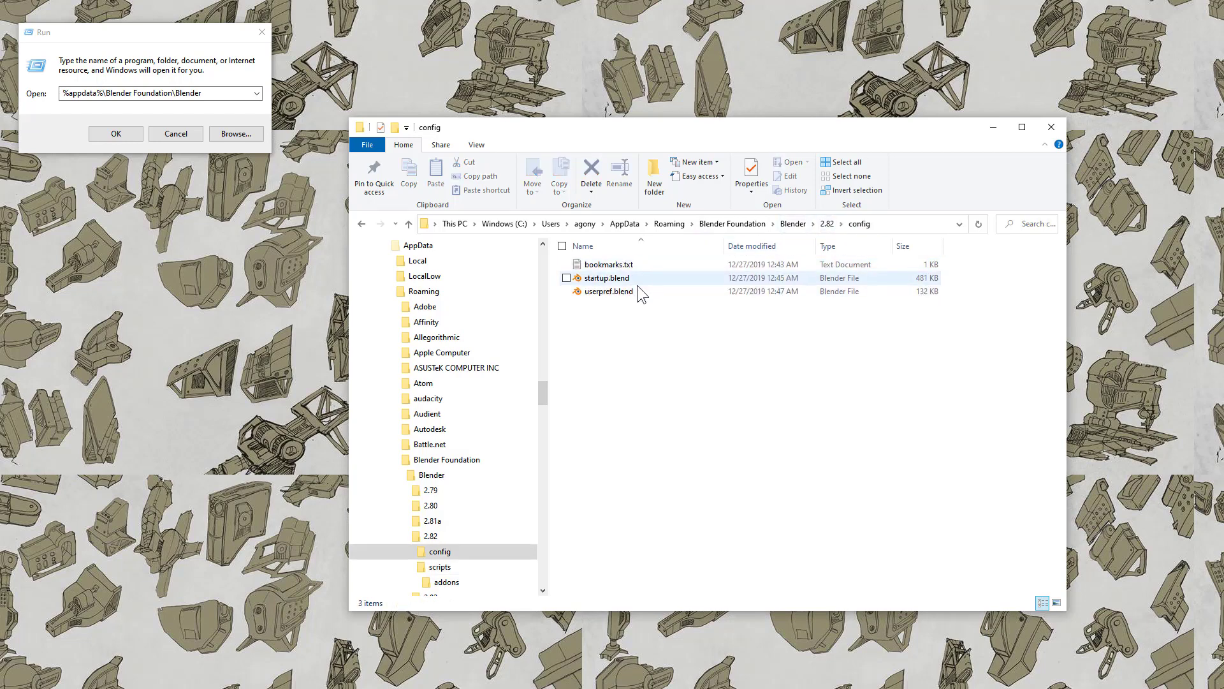
left_click(823, 224)
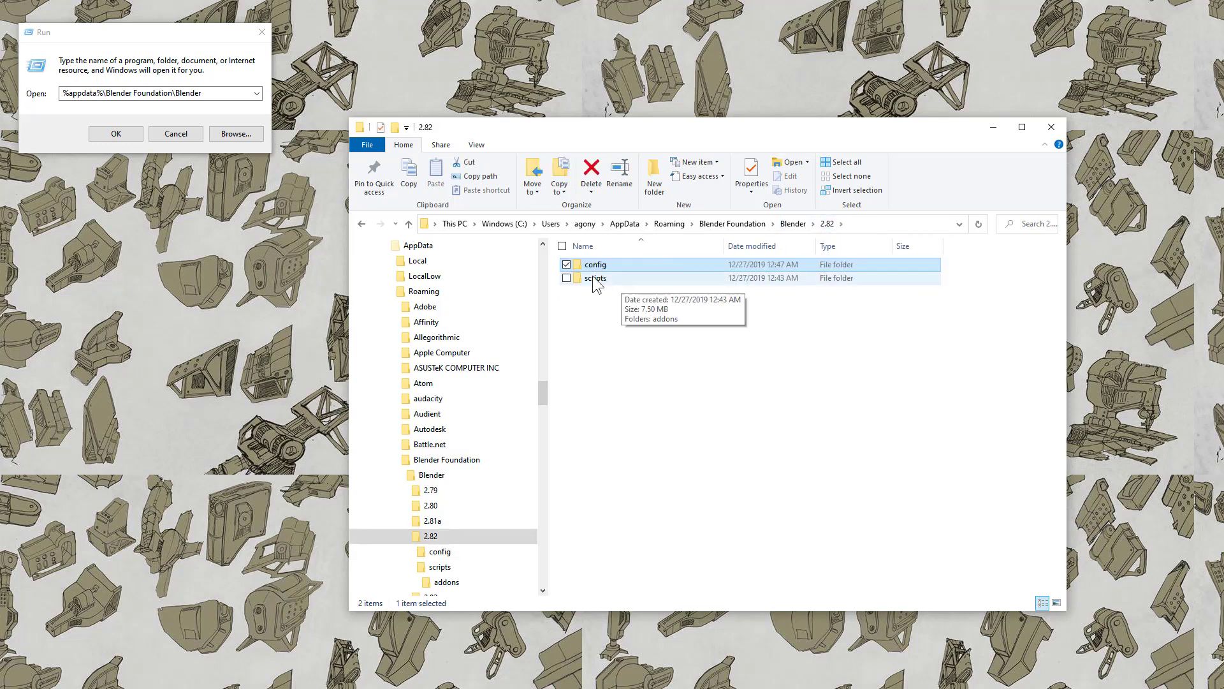
Compress the config folder to config.zip within the 2.82 folder and delete the original config folder
right_click(593, 266)
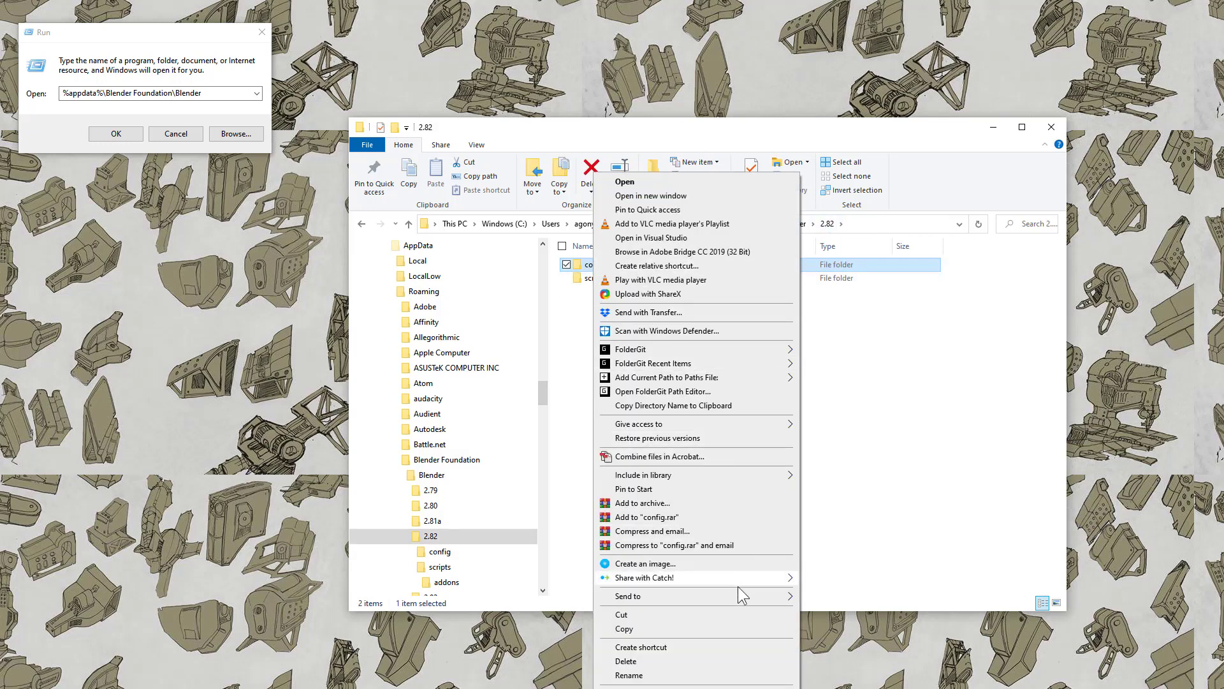
mouse_move(743, 597)
left_click(861, 597)
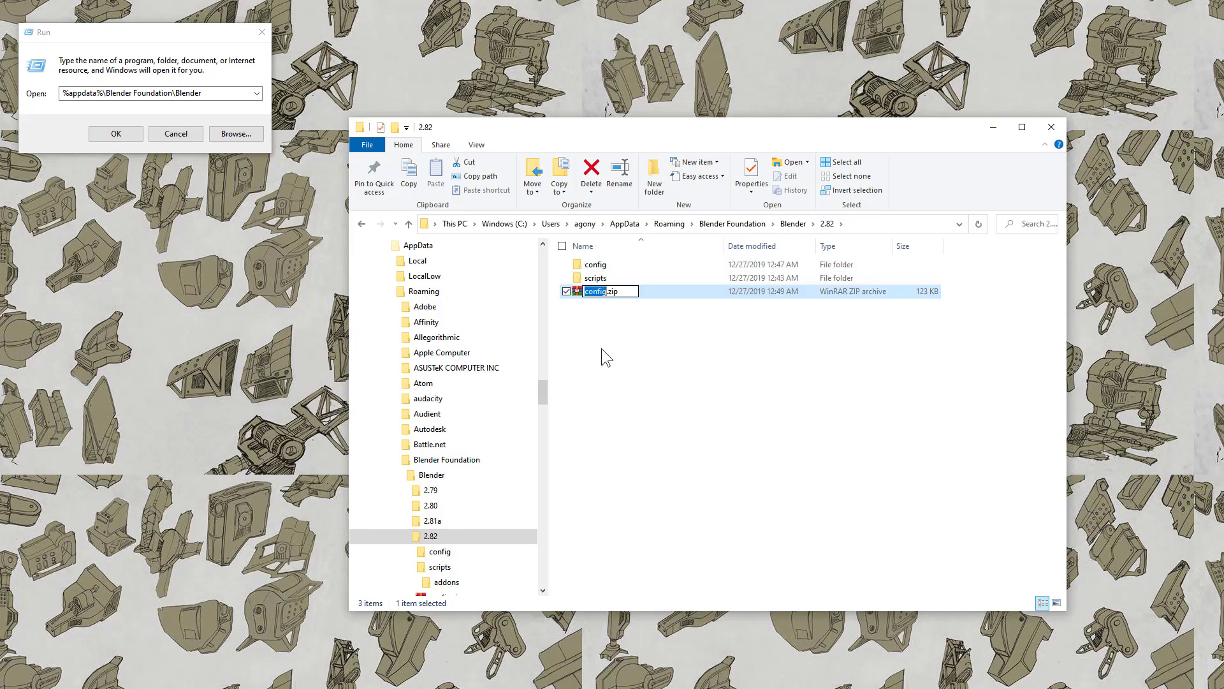
key("Return")
left_click(606, 263)
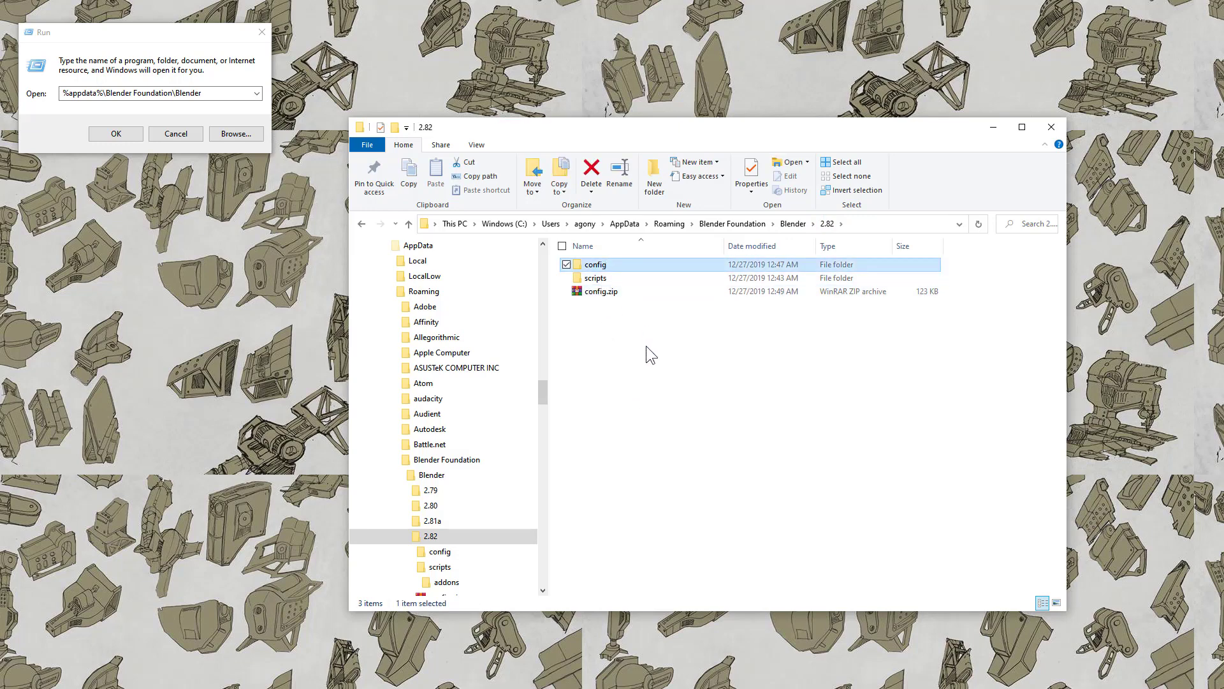
key("Delete")
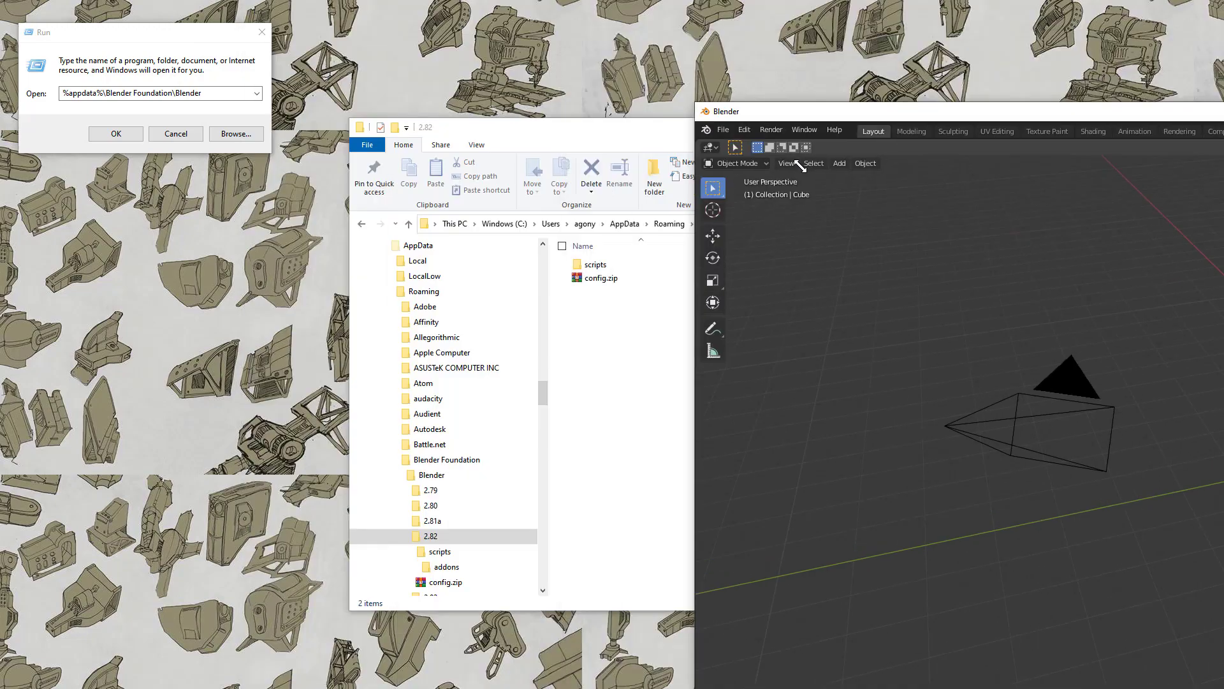
Maximize the newly launched Blender window and accept the default quick setup options
left_click_drag(760, 115, 78, 80)
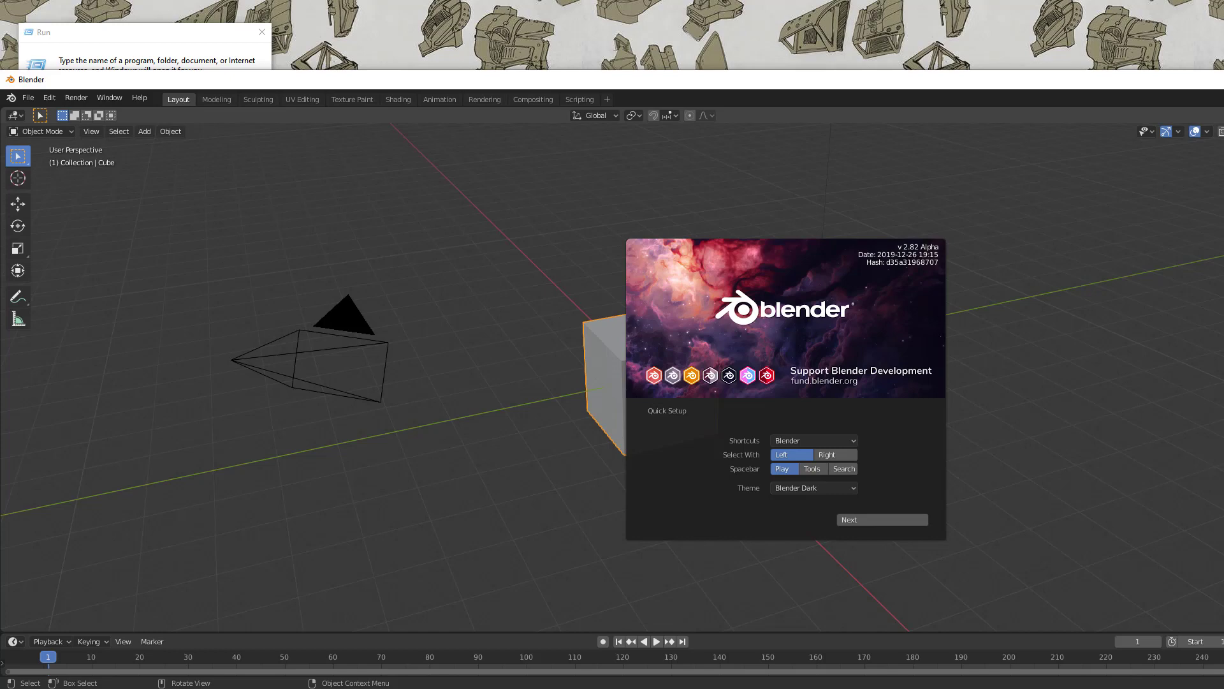
key("super+Up")
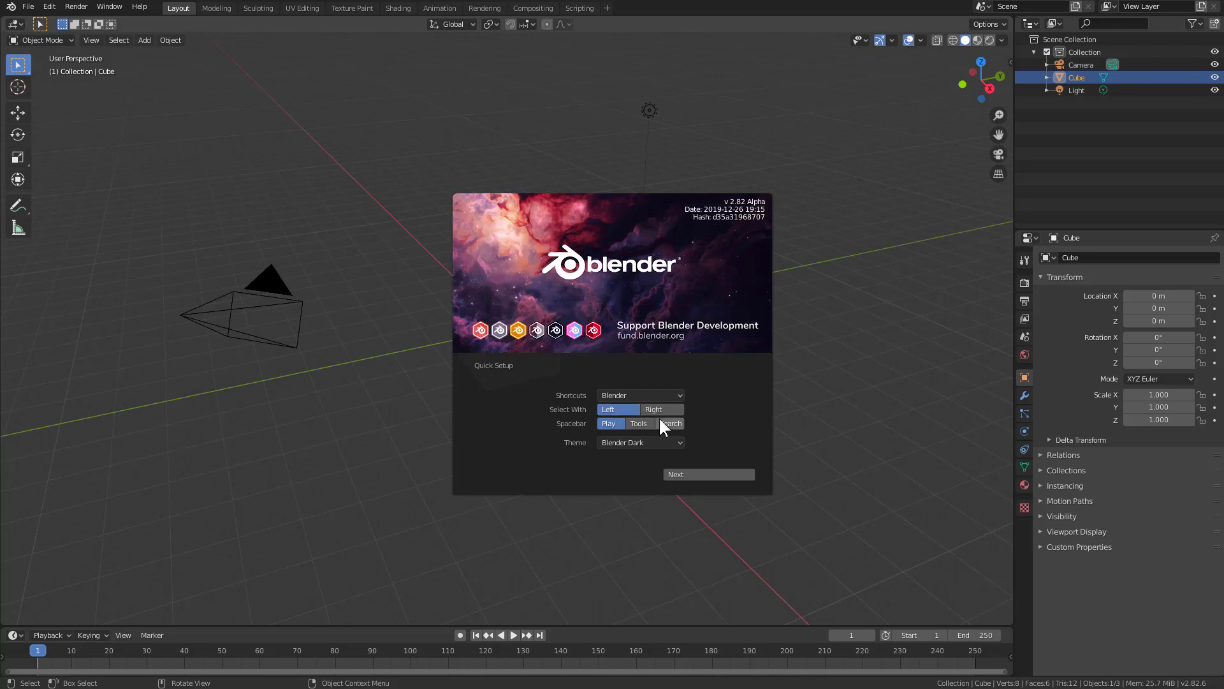
left_click(697, 474)
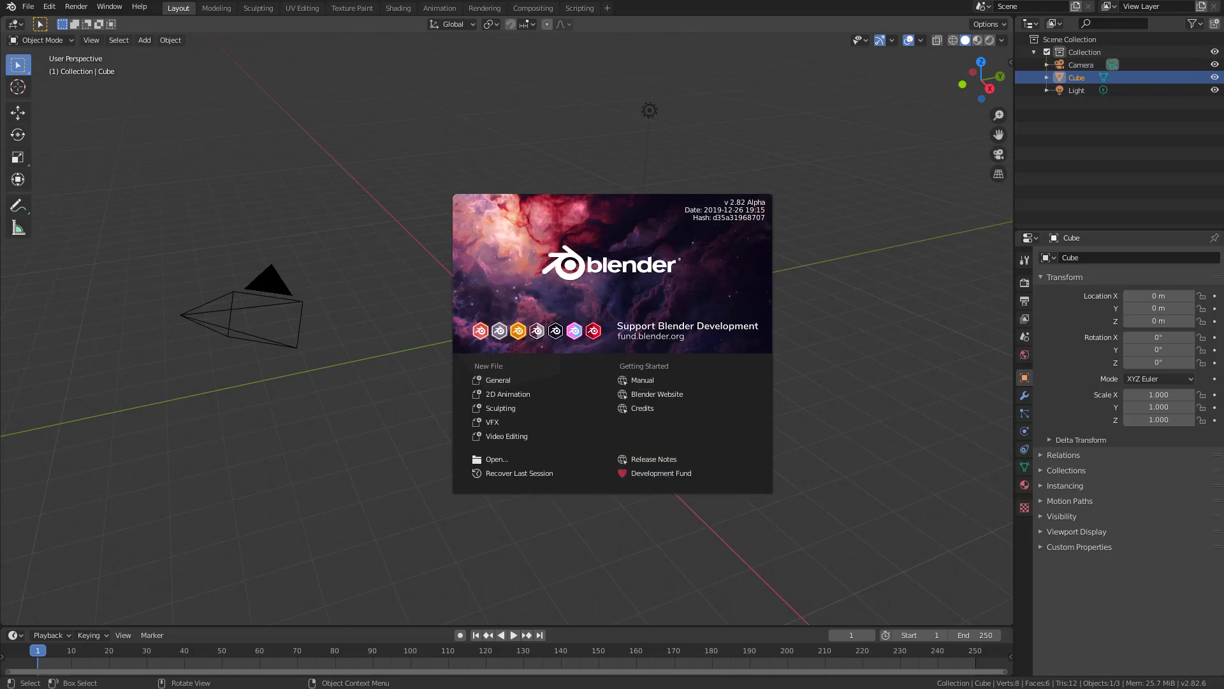
Enable the BoxCutter and Hard Ops 9 add-ons in the preferences and close the preferences window
left_click(49, 9)
left_click(49, 7)
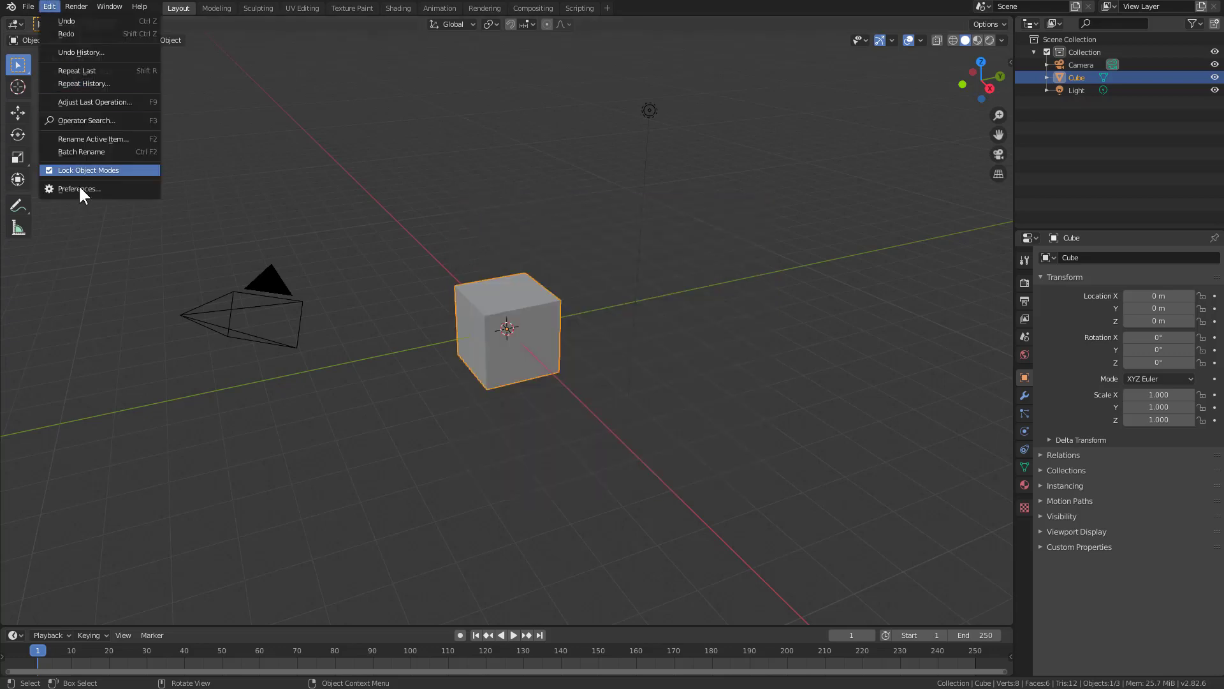
left_click(80, 191)
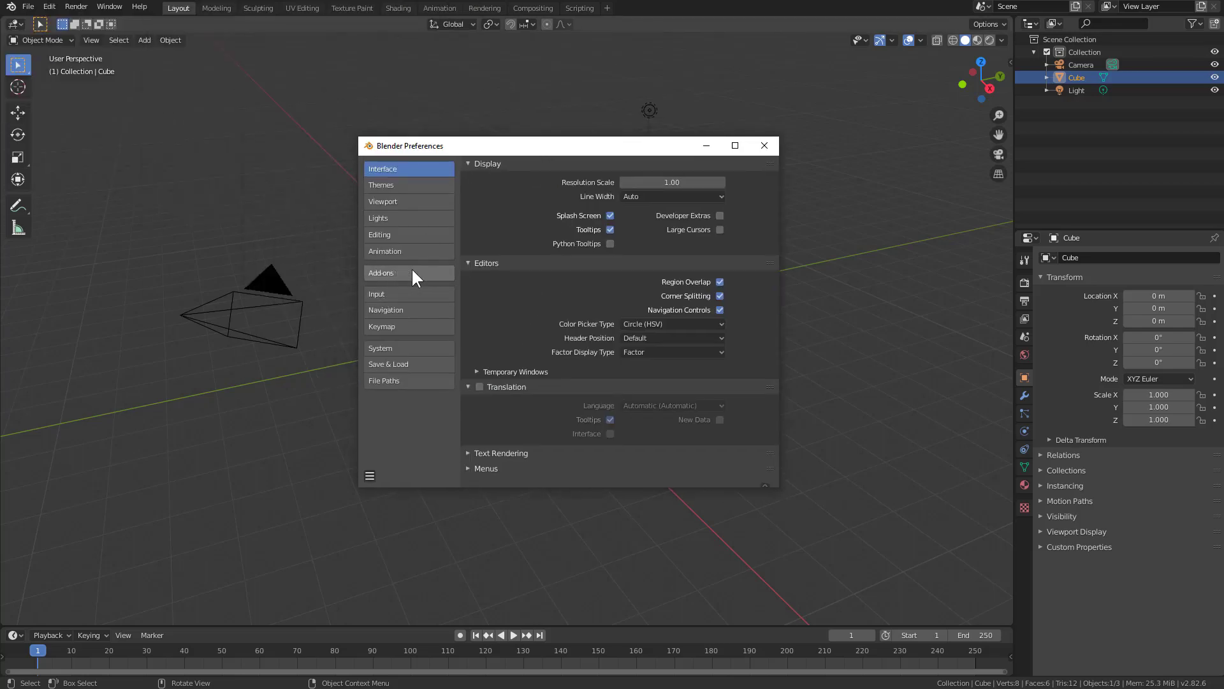
left_click(411, 274)
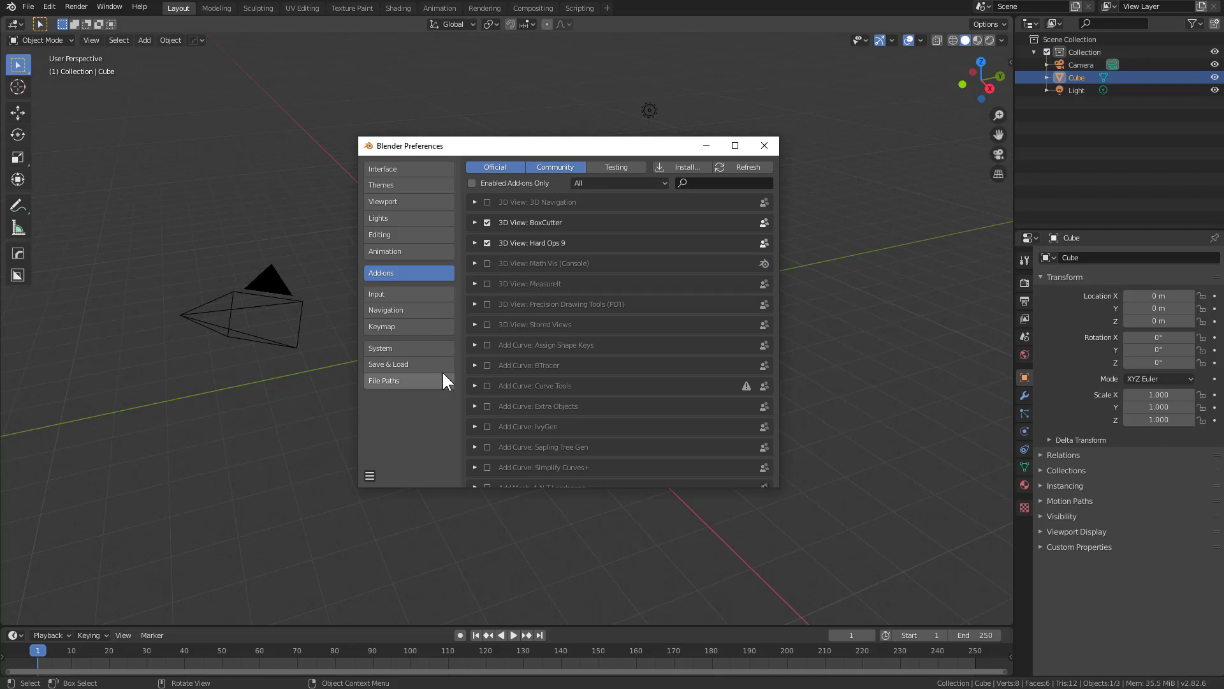
left_click(763, 145)
Activate BoxCutter, hide everything except the cube, and make two box cuts through the cube
scroll(541, 277, "up", 6)
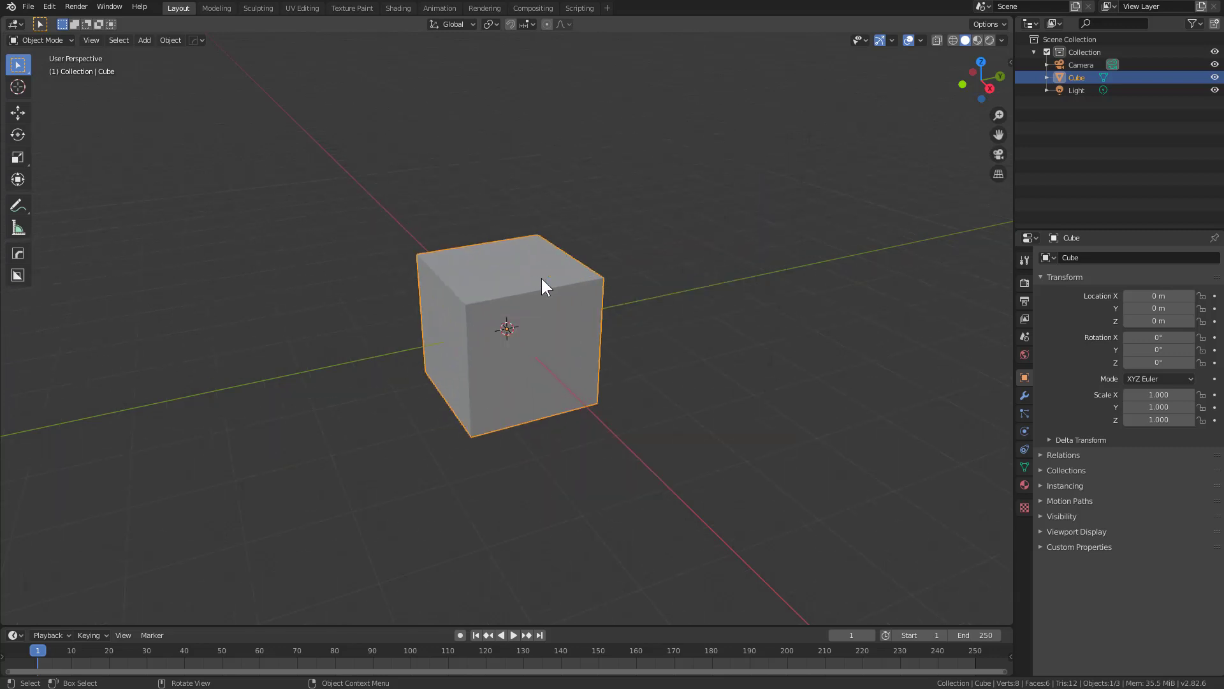
scroll(540, 277, "up", 2)
key("w")
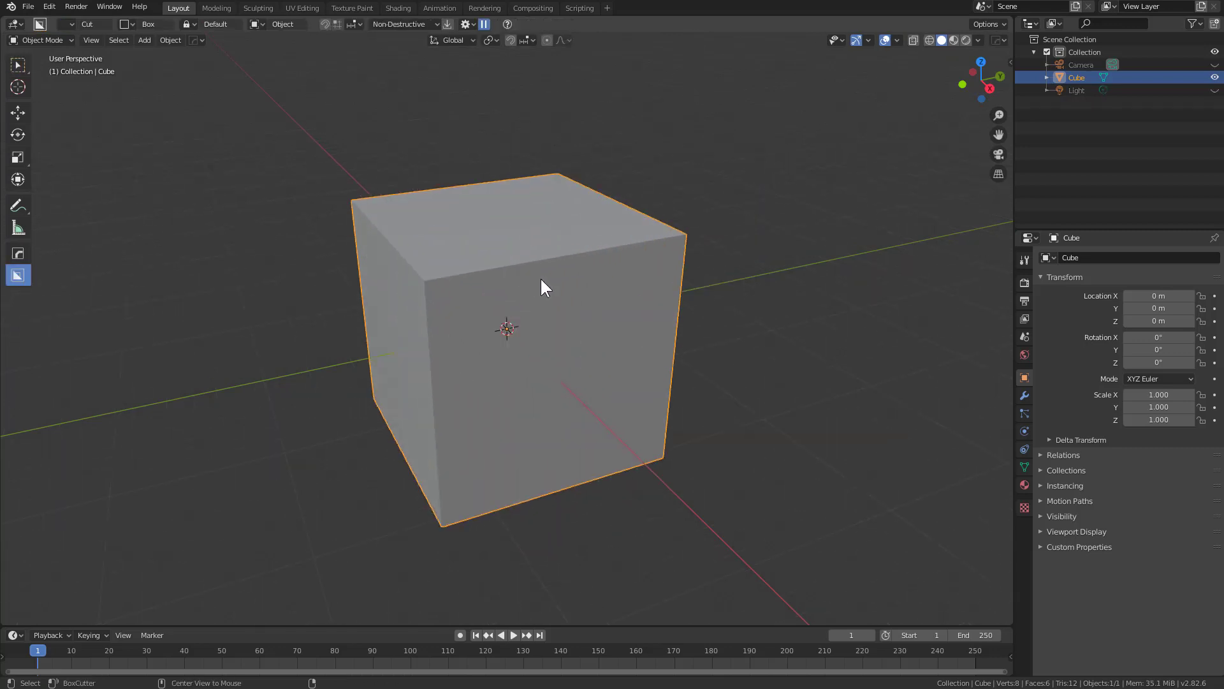
left_click_drag(498, 243, 405, 336)
left_click_drag(565, 274, 463, 479)
Apply the Hard Ops Eevee HQ viewport option and make further overlapping box cuts in the cube
key("q")
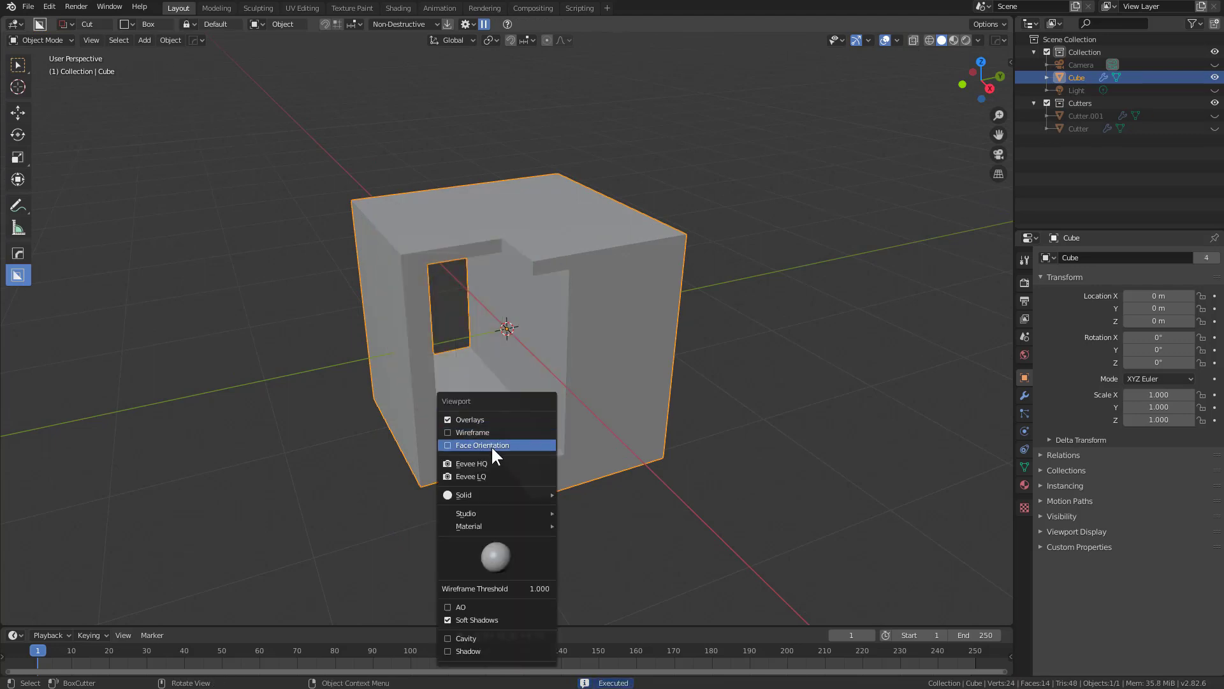
left_click(482, 464)
left_click_drag(594, 285, 539, 427)
mouse_move(417, 268)
left_mouse_down()
mouse_move(389, 469)
mouse_move(626, 505)
mouse_move(624, 486)
left_mouse_up()
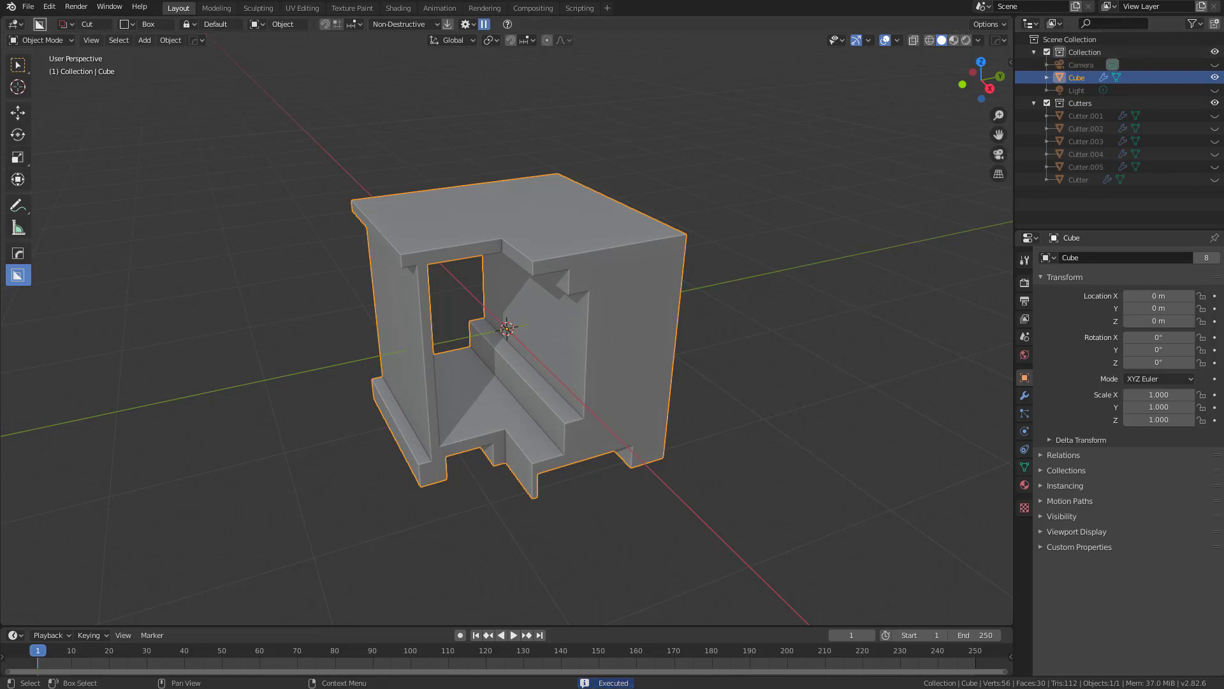
Quit Blender without saving and delete the newly created config folder from the 2.82 folder
key("ctrl+q")
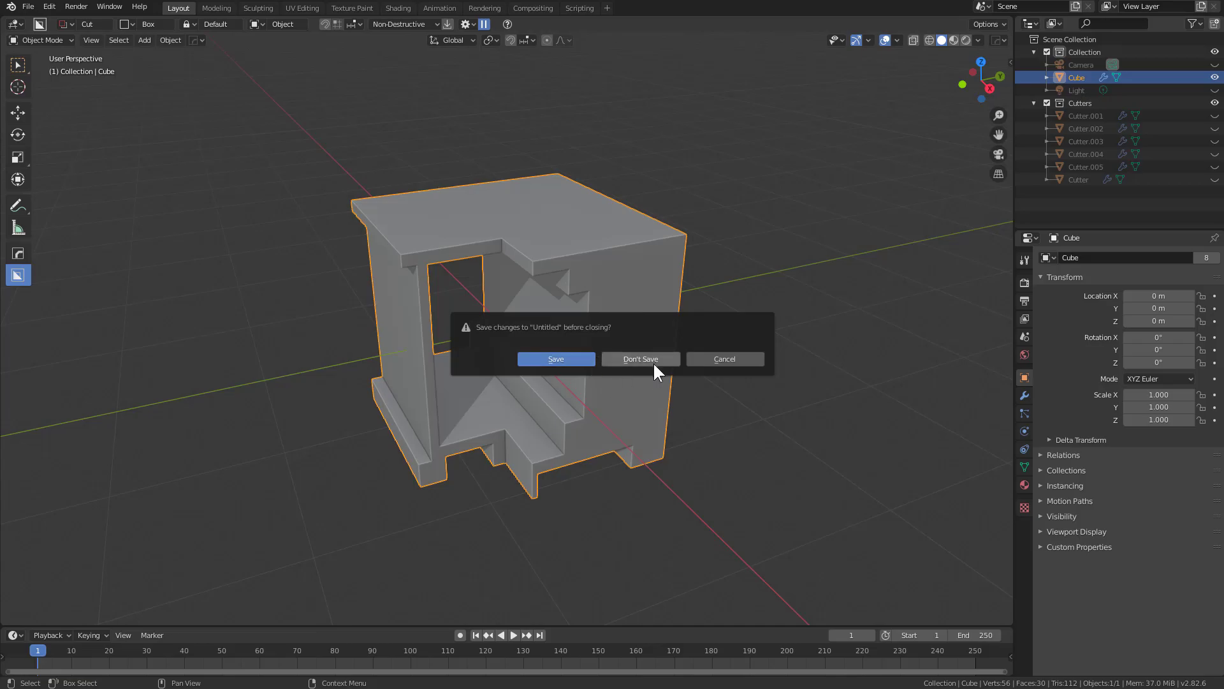
left_click(651, 358)
left_click(603, 266)
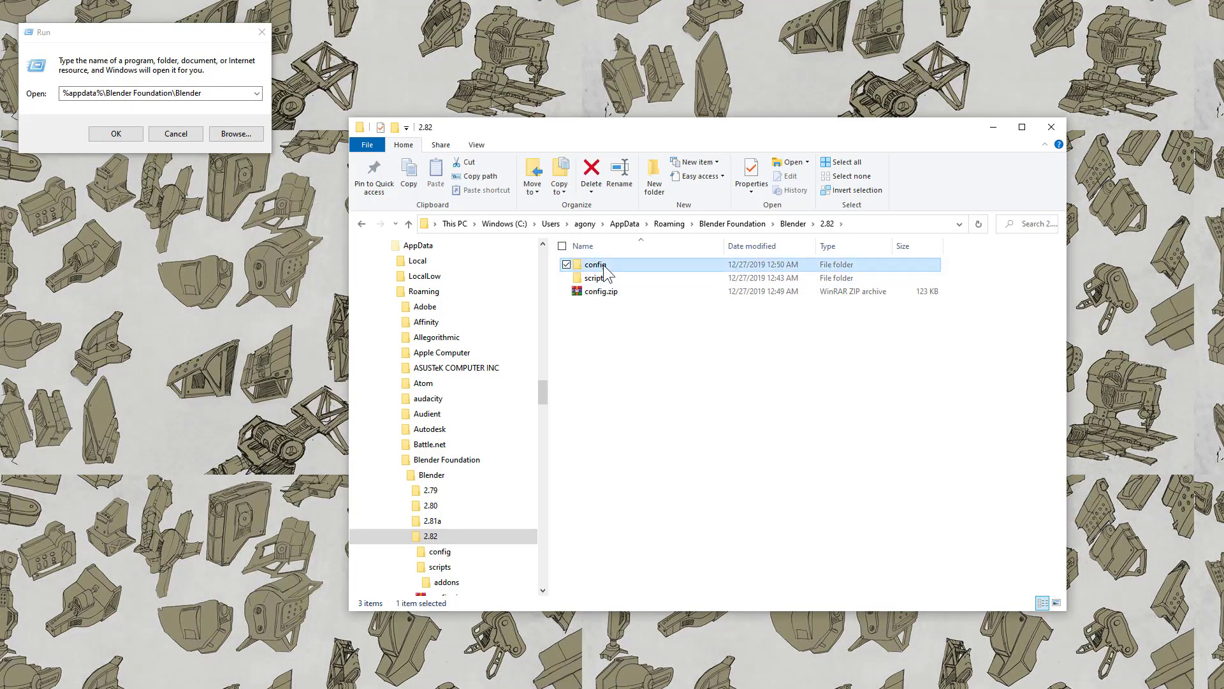
key("Delete")
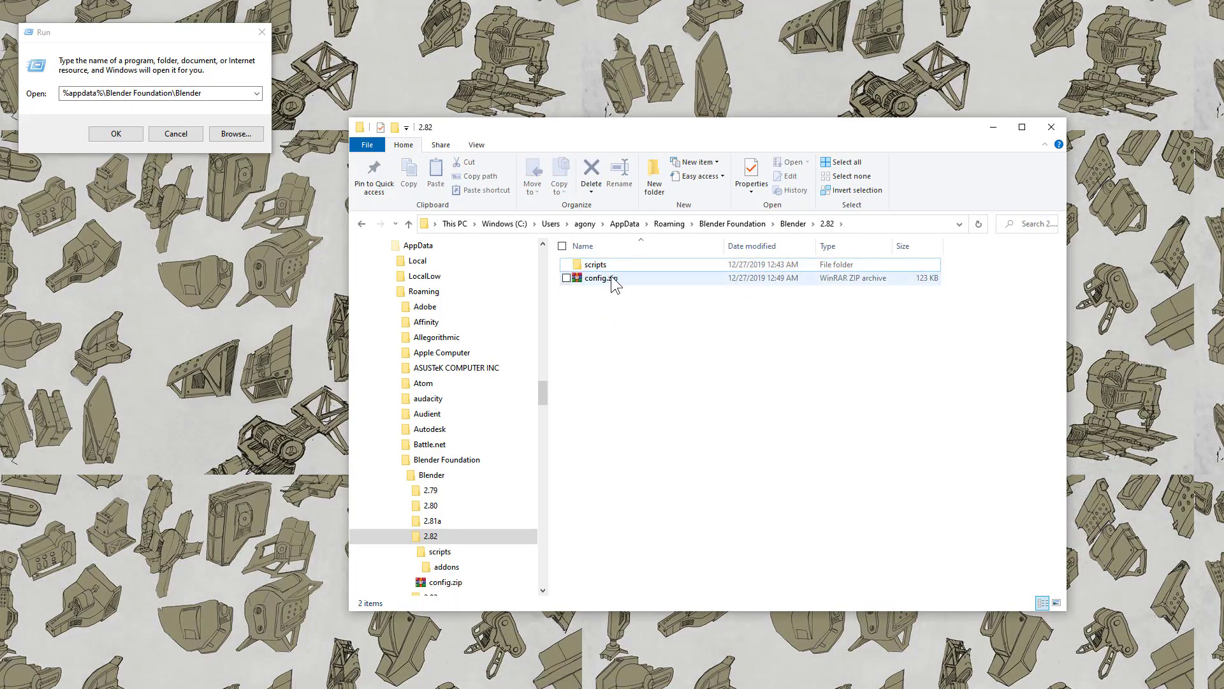
Extract config.zip into the 2.82 folder to restore the config folder
left_click(614, 280)
right_click(613, 281)
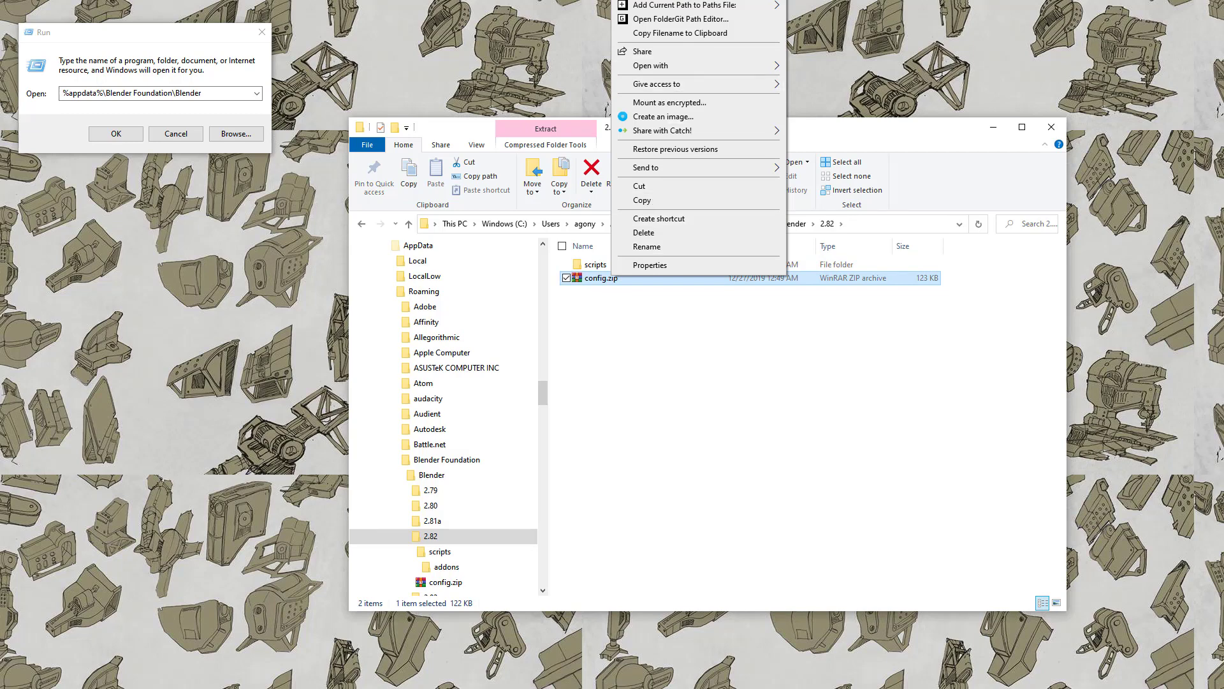
key("Escape")
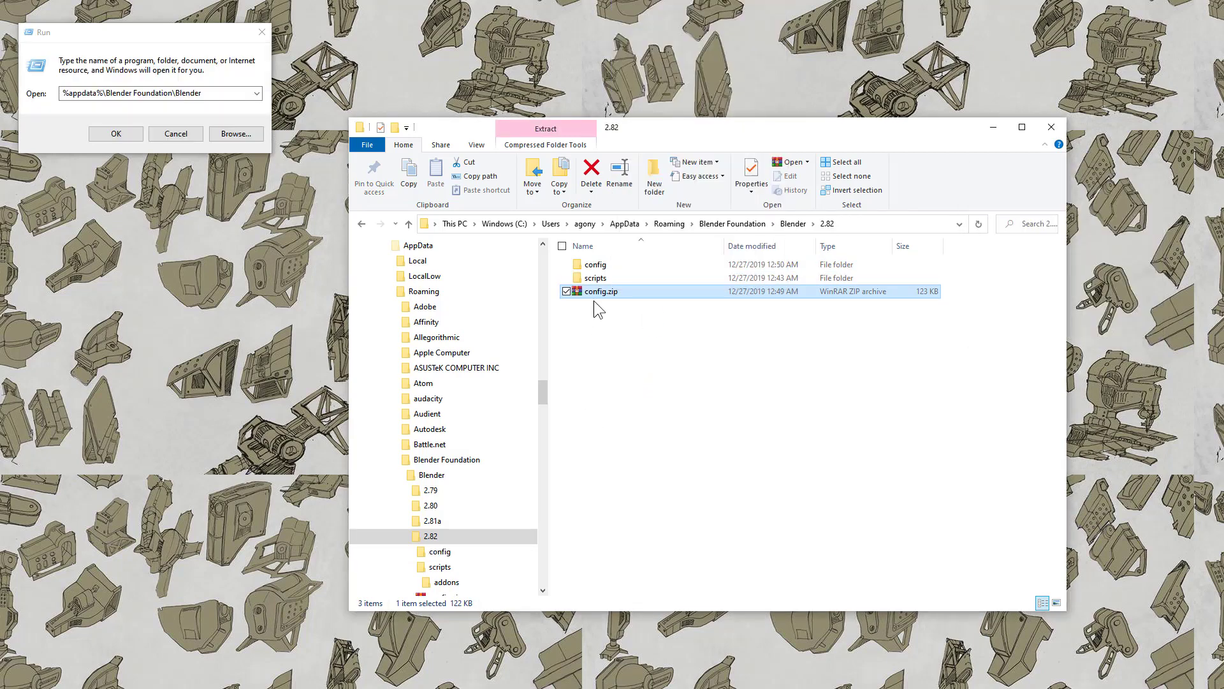
Relaunch Blender 2.82 with the restored configuration, then maximize its window and dismiss the splash screen
left_click(613, 366)
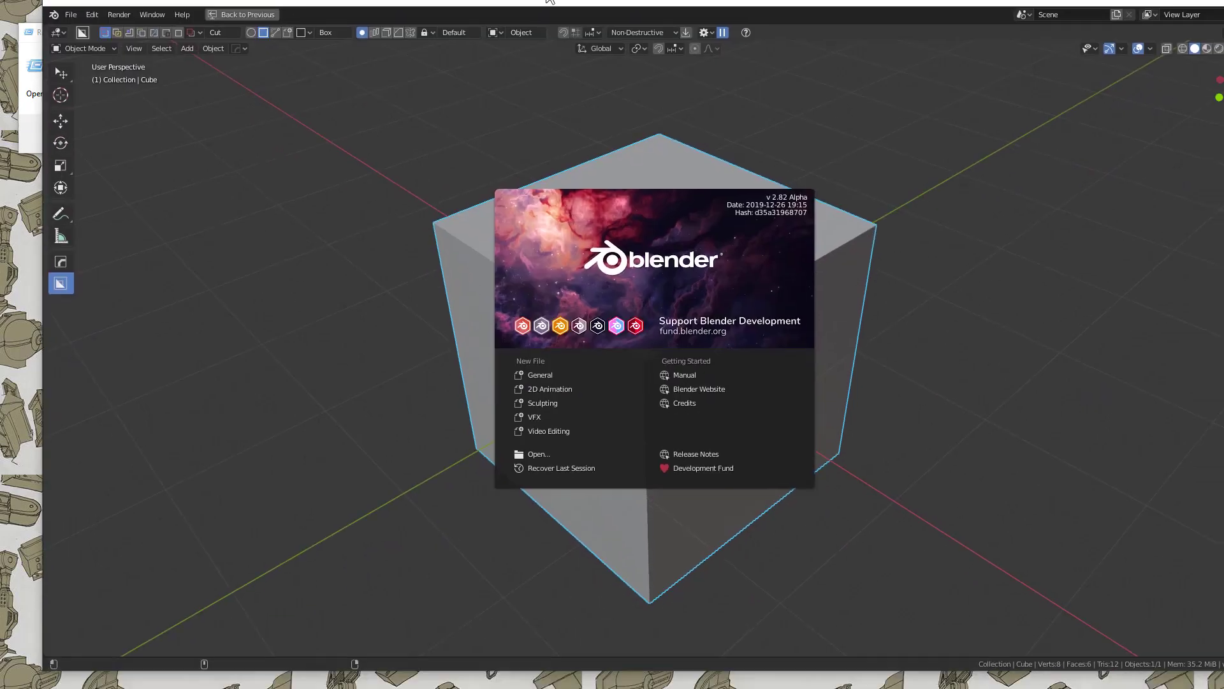
left_click_drag(526, 2, 506, 20)
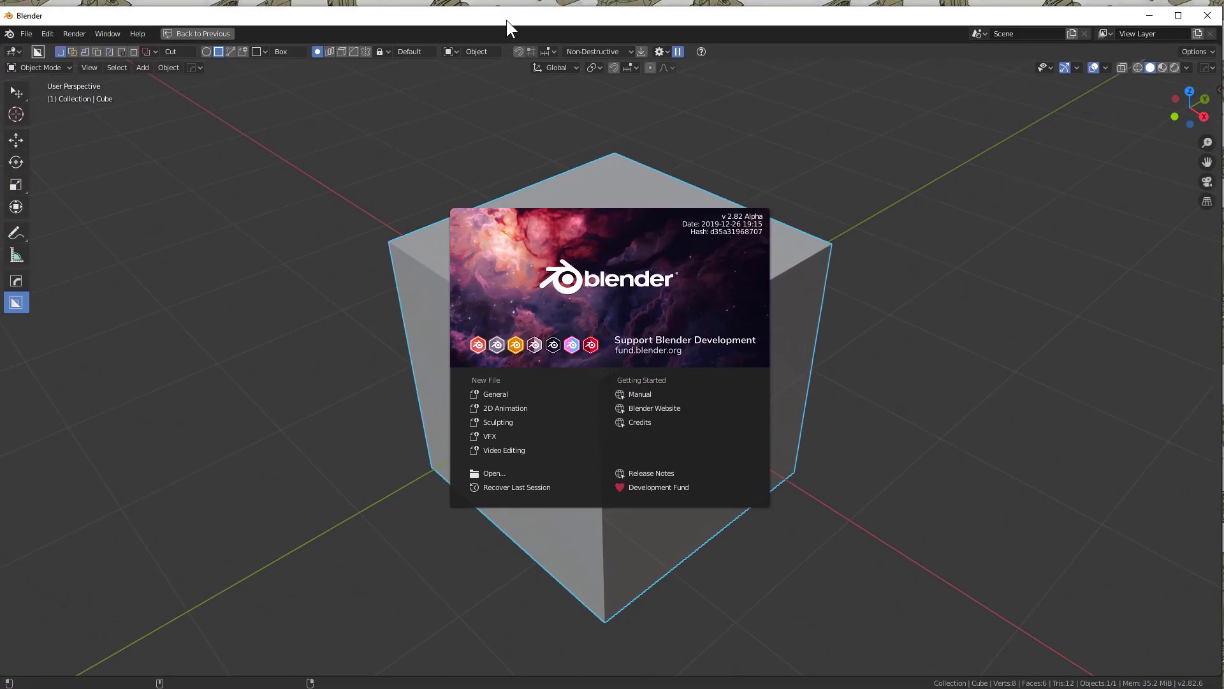
double_click(517, 11)
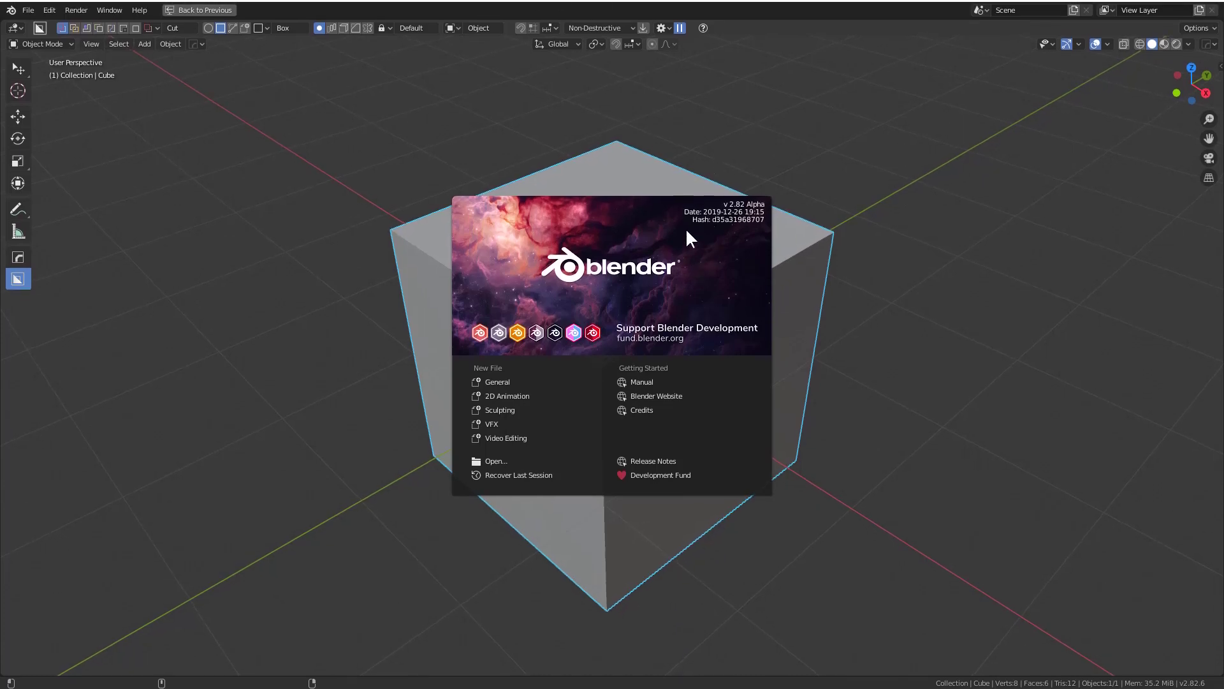
left_click(659, 125)
scroll(667, 193, "up", 4)
scroll(682, 193, "down", 2)
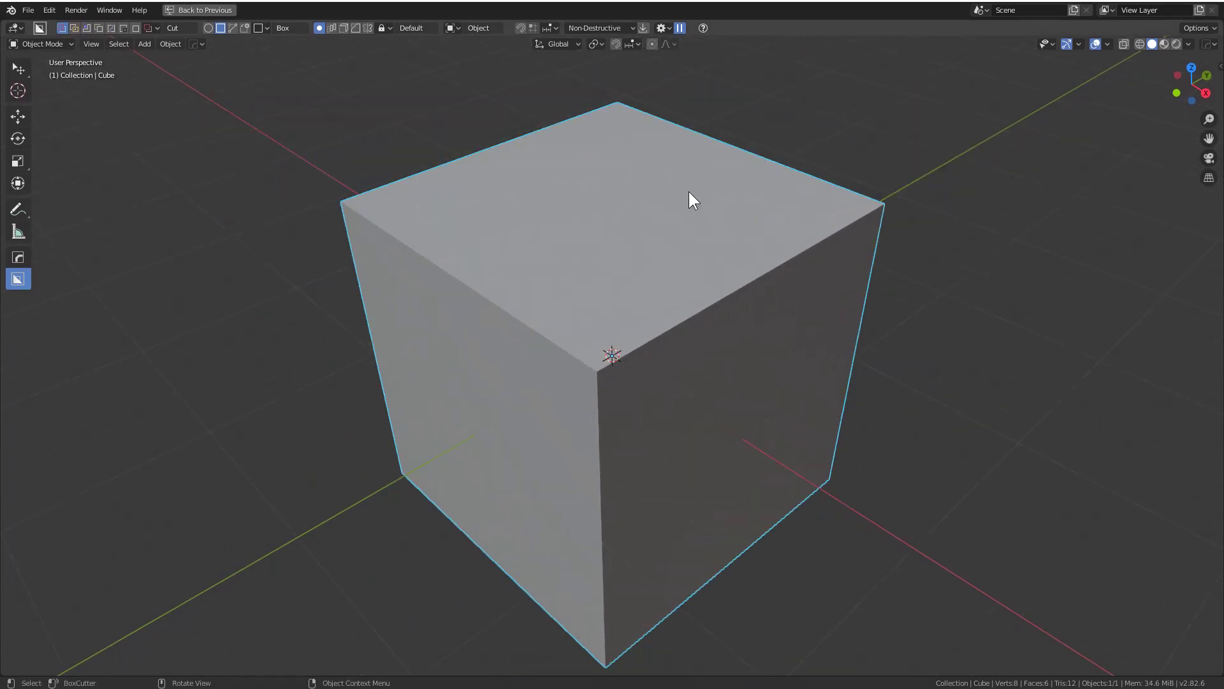
middle_click_drag(689, 191, 694, 200)
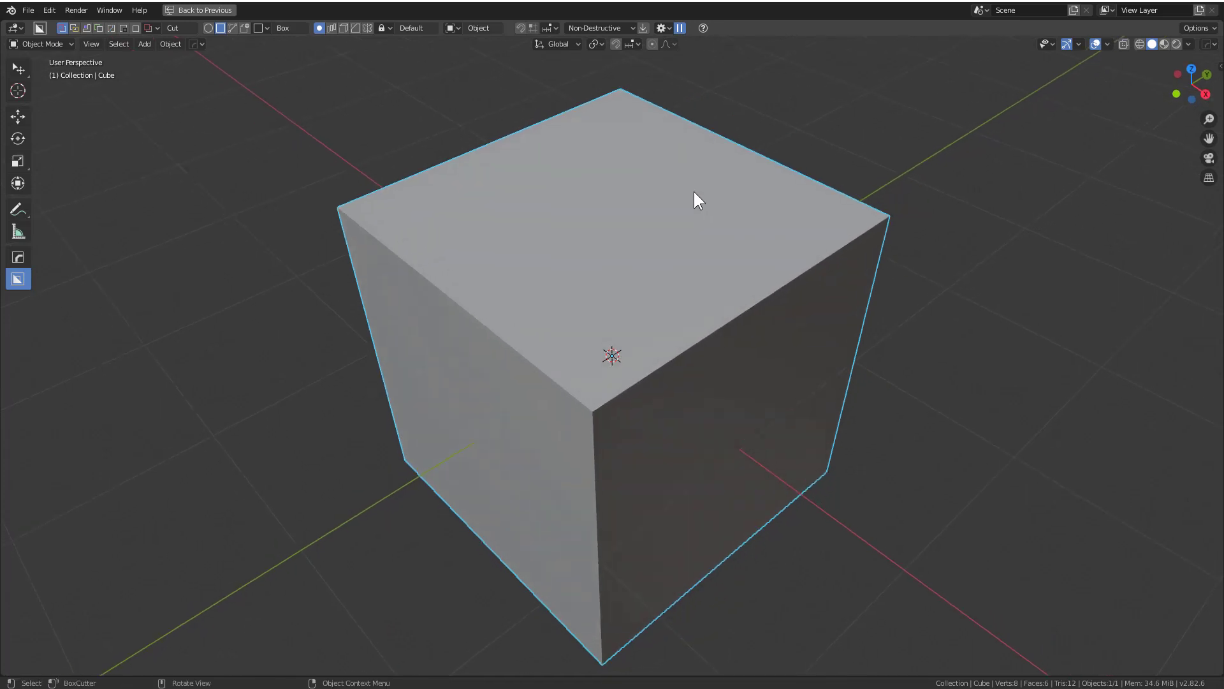
middle_click_drag(694, 192, 698, 185)
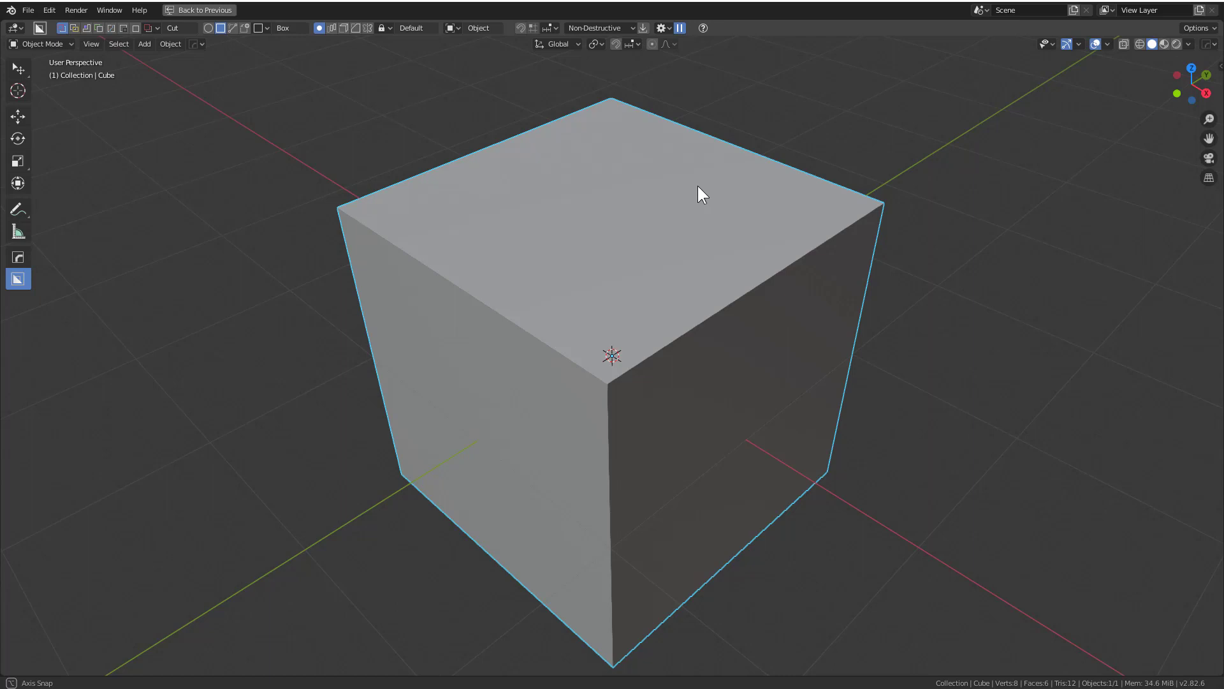
middle_click_drag(698, 185, 698, 185)
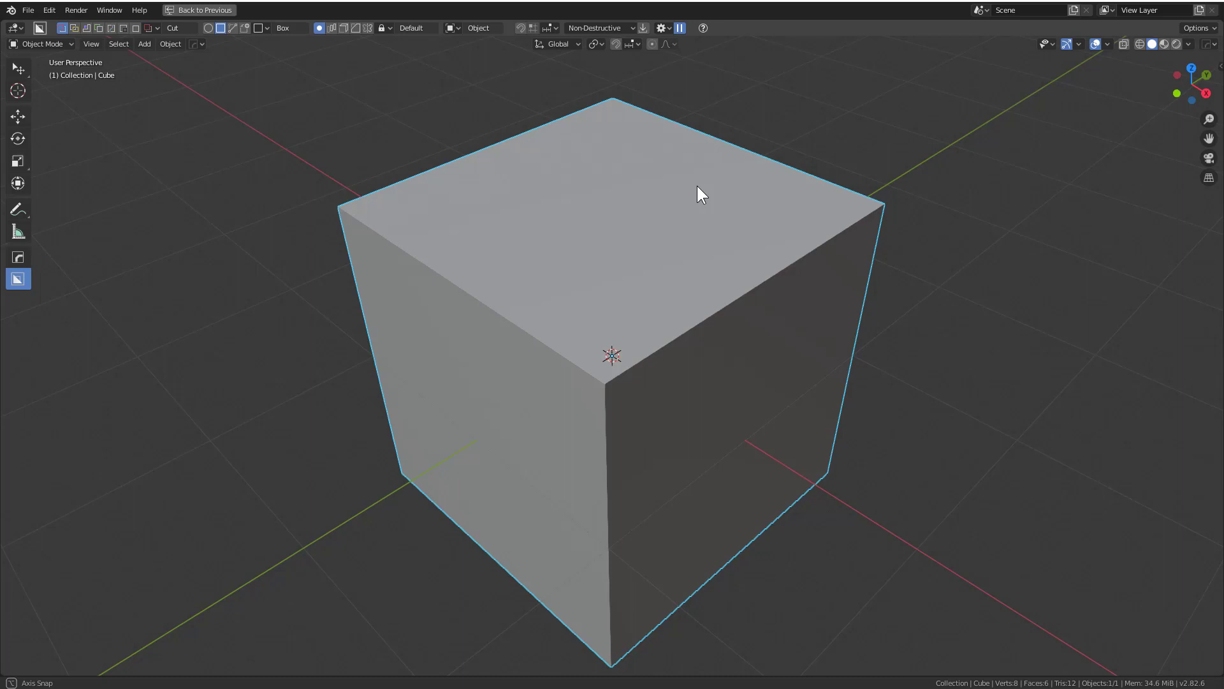
middle_click_drag(698, 186, 695, 170)
scroll(695, 175, "down", 2)
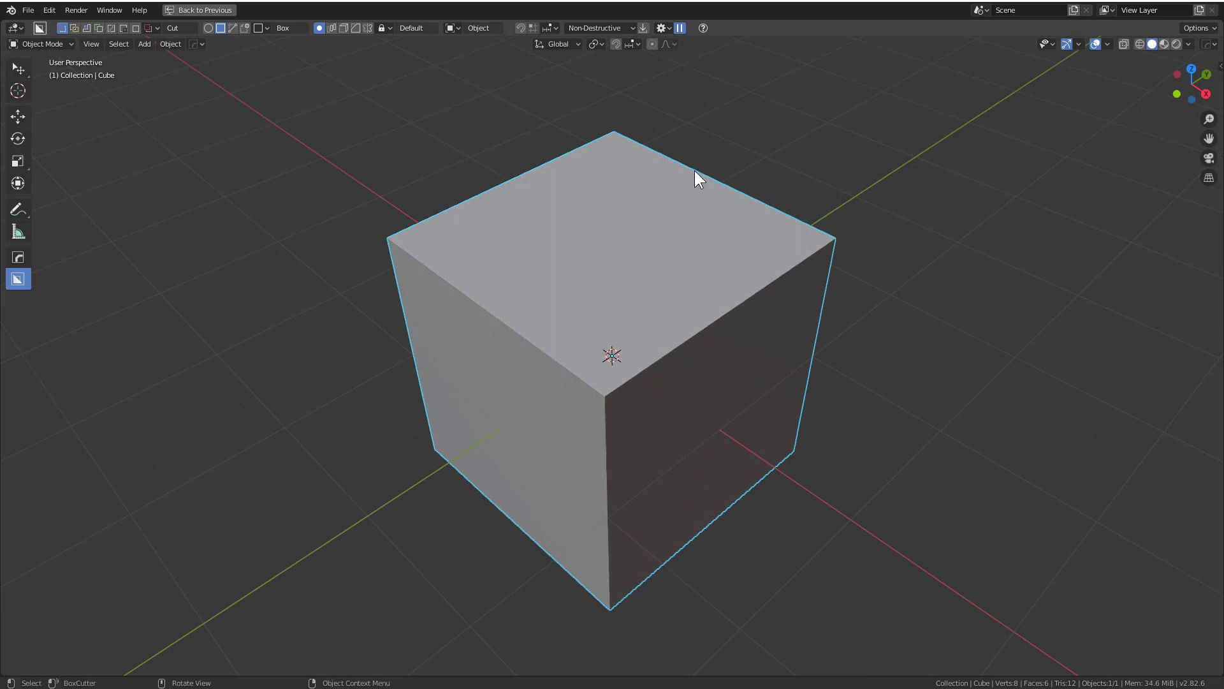